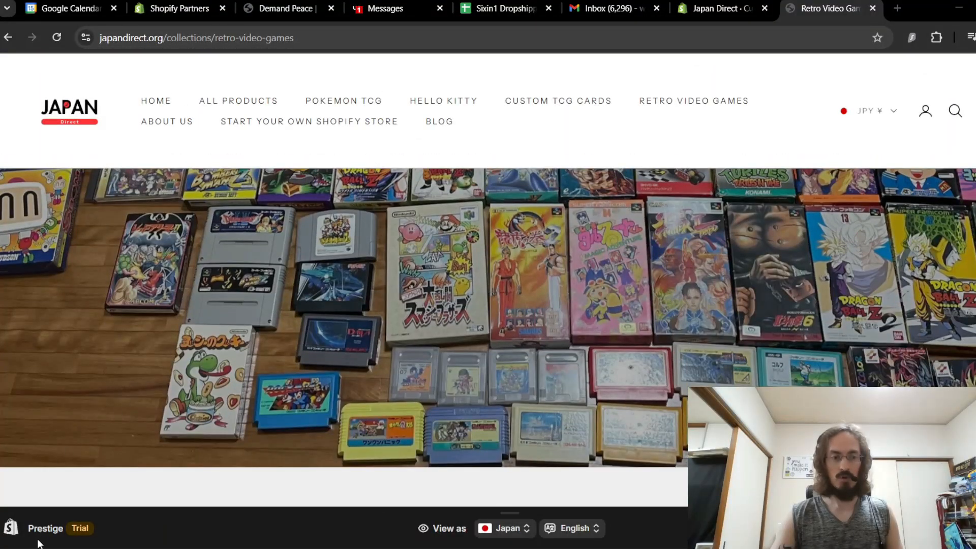
View the storefront banners of the Retro Video Games and Pokemon TCG collection pages
{"action": "scroll", "coordinate": [512, 368], "scroll_direction": "up", "scroll_amount": 10}
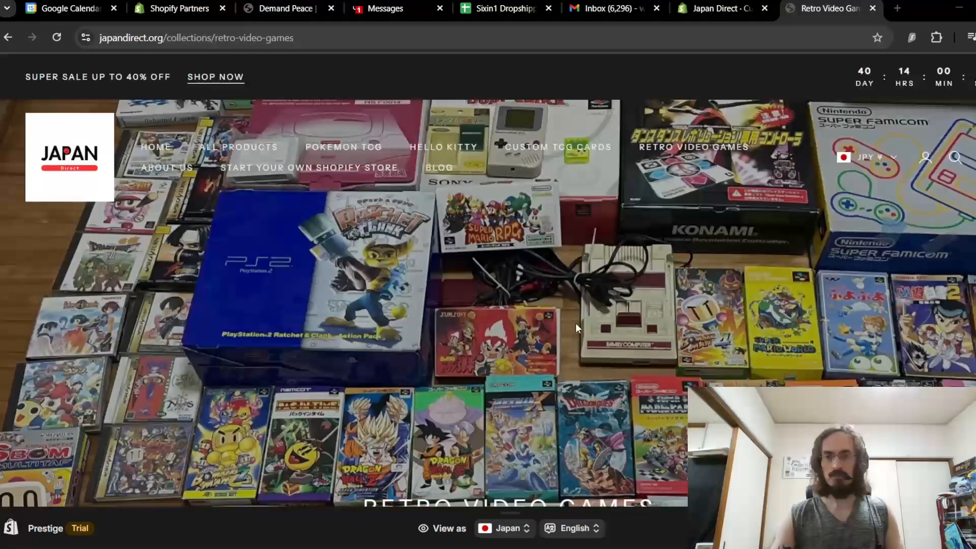
{"action": "mouse_move", "coordinate": [338, 149]}
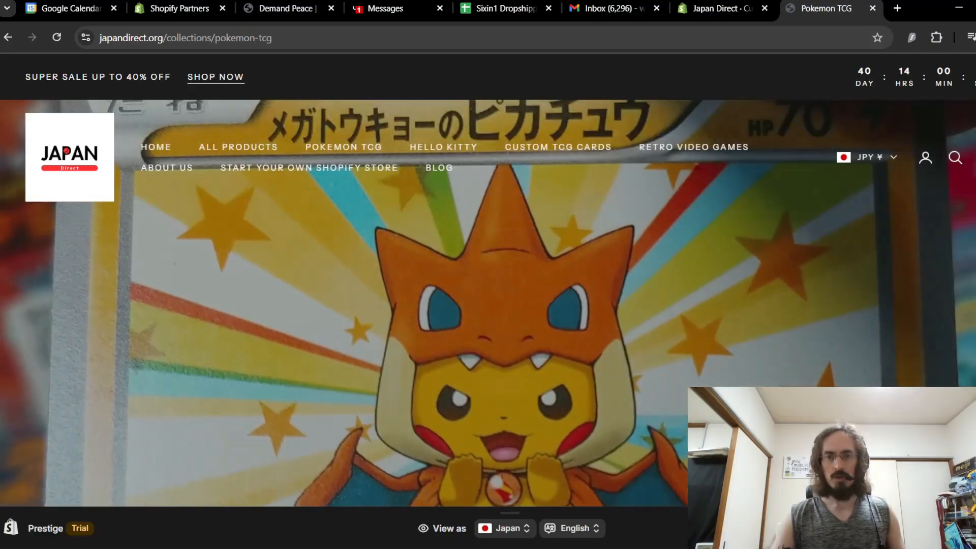
{"action": "scroll", "coordinate": [488, 280], "scroll_direction": "down", "scroll_amount": 8}
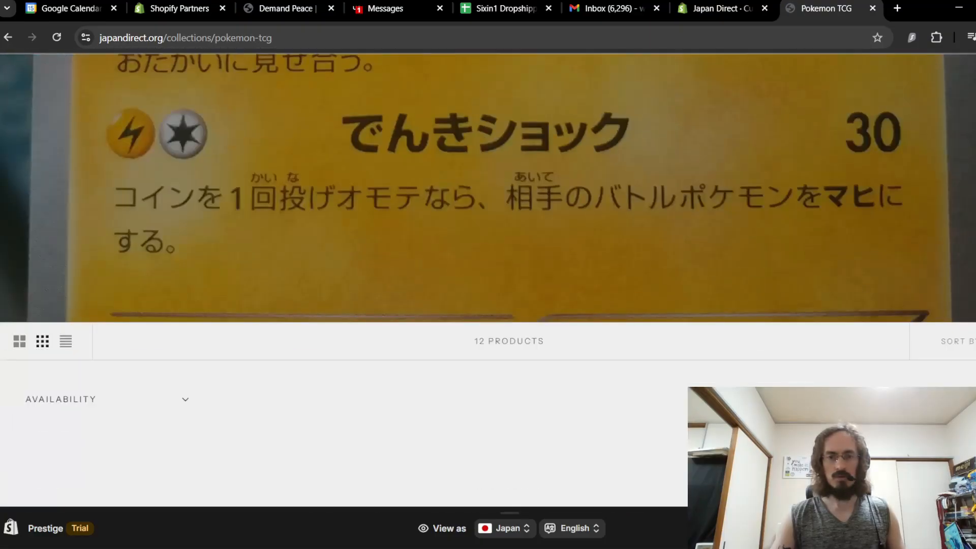
{"action": "scroll", "coordinate": [488, 280], "scroll_direction": "down", "scroll_amount": 5}
{"action": "scroll", "coordinate": [488, 280], "scroll_direction": "up", "scroll_amount": 12}
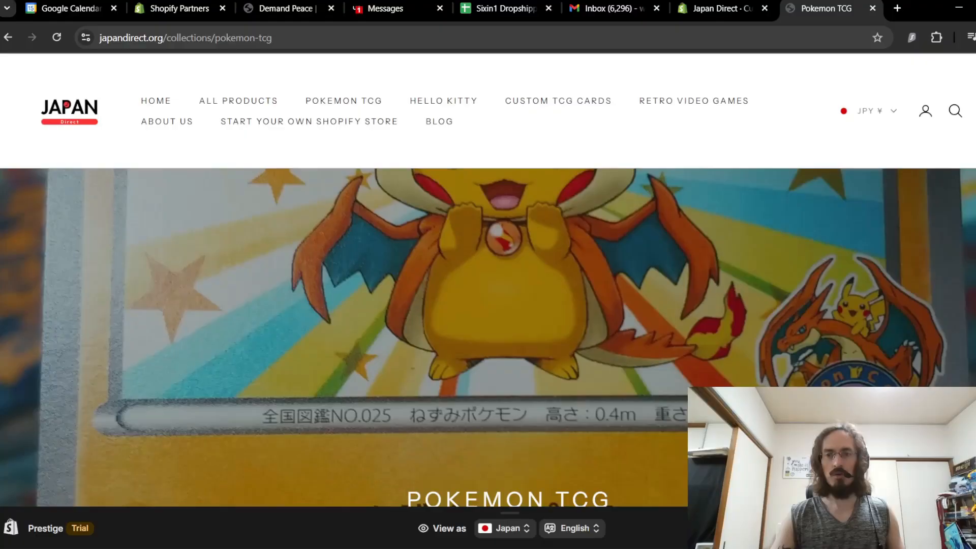
{"action": "scroll", "coordinate": [488, 279], "scroll_direction": "up", "scroll_amount": 5}
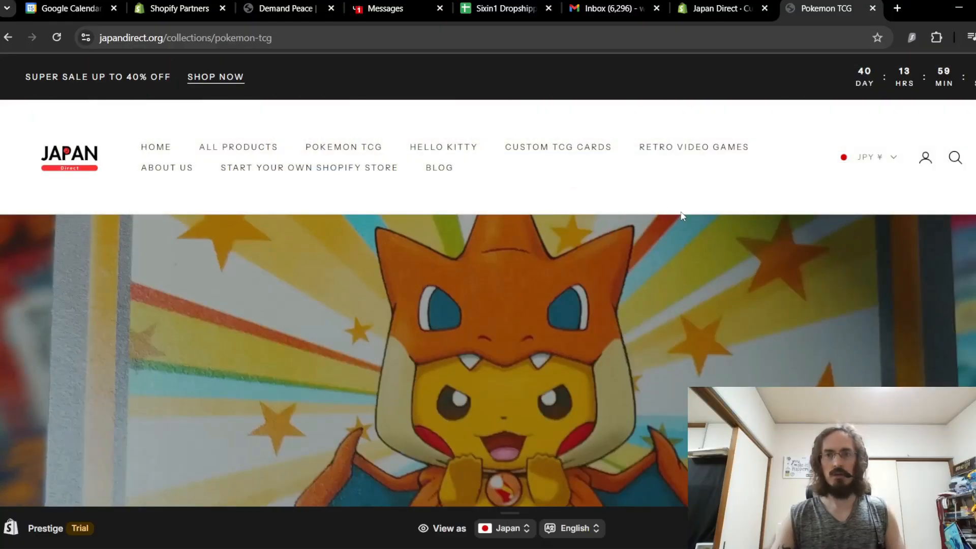
Leave the full-screen theme preview and reopen the trial Prestige theme for customization from the theme library
{"action": "left_click", "coordinate": [713, 14]}
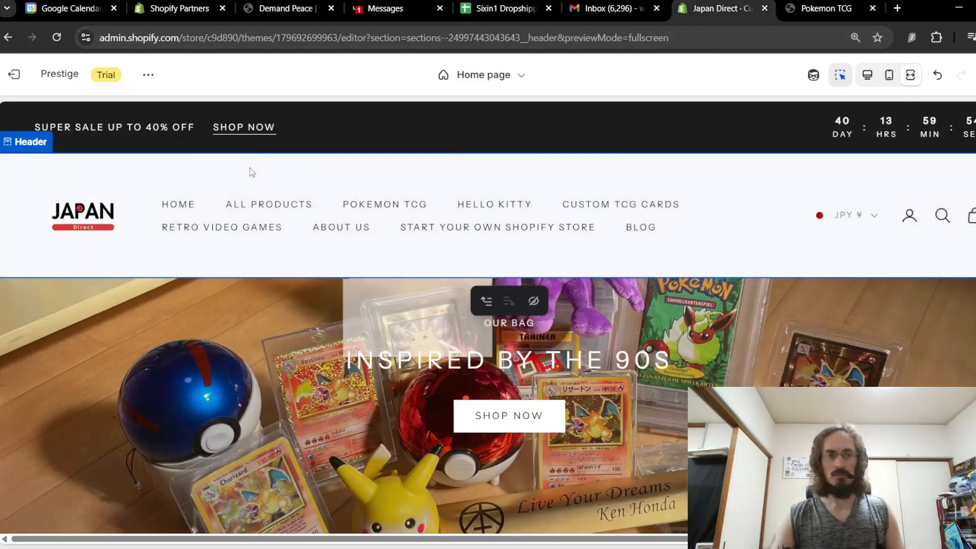
{"action": "left_click", "coordinate": [21, 76]}
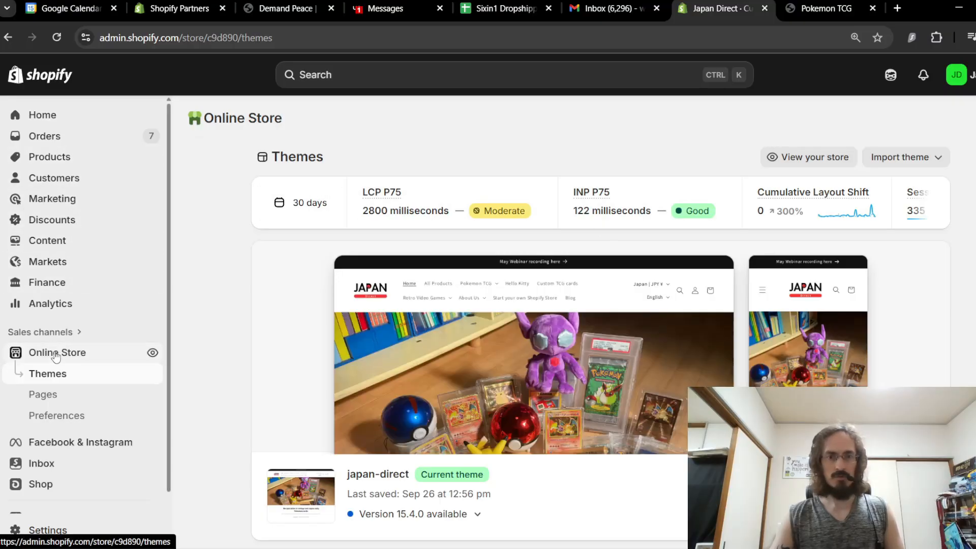
{"action": "scroll", "coordinate": [475, 194], "scroll_direction": "down", "scroll_amount": 3}
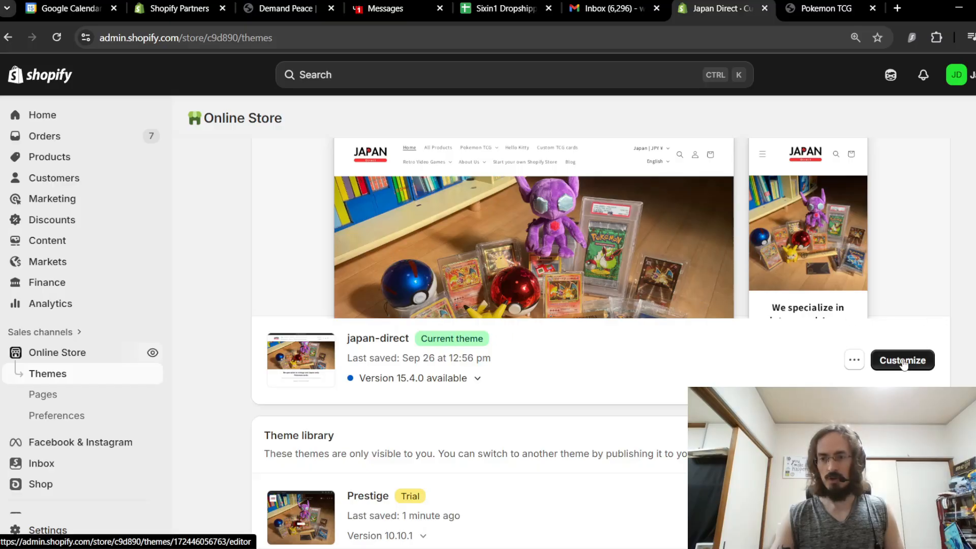
{"action": "scroll", "coordinate": [726, 340], "scroll_direction": "down", "scroll_amount": 4}
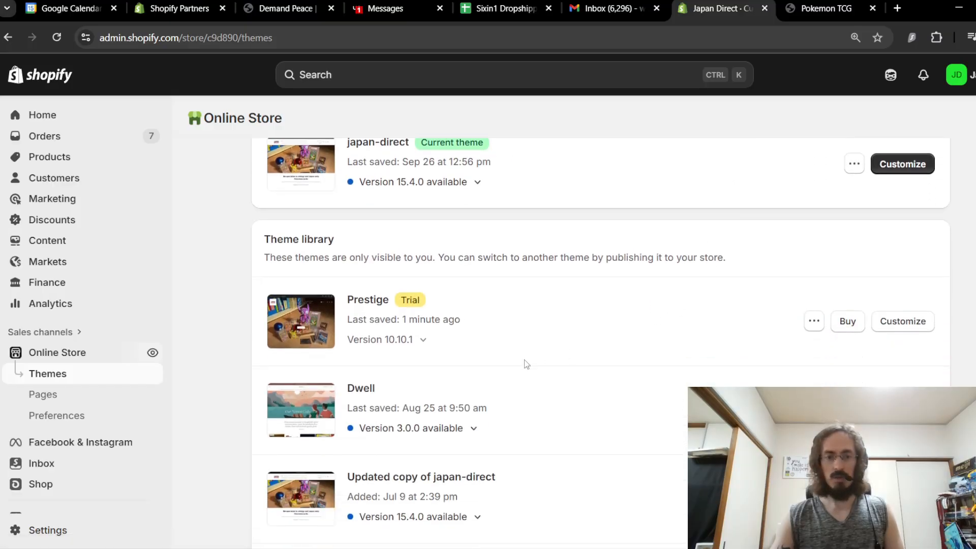
{"action": "left_click", "coordinate": [915, 319]}
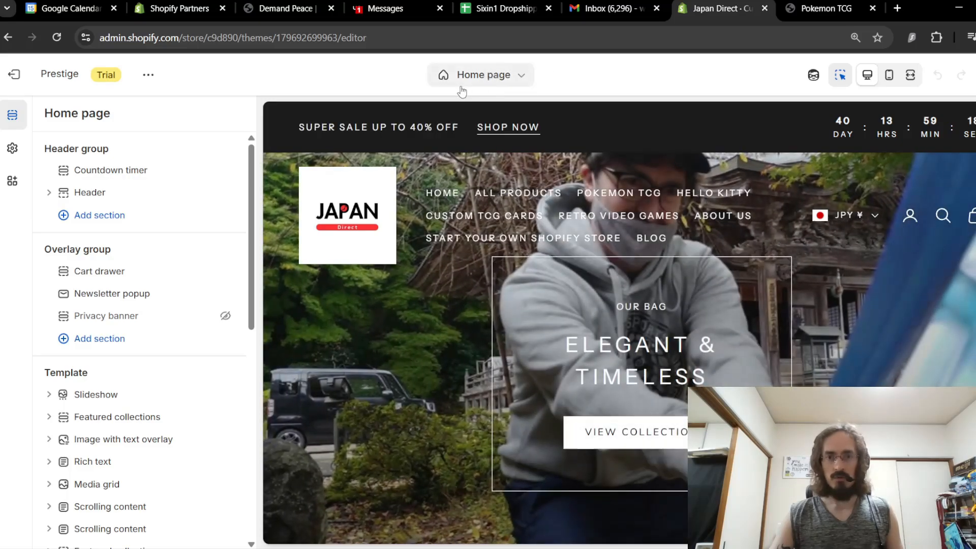
Load the pokemon-tcg collection template in the theme editor in place of the home page
{"action": "scroll", "coordinate": [552, 307], "scroll_direction": "down", "scroll_amount": 5}
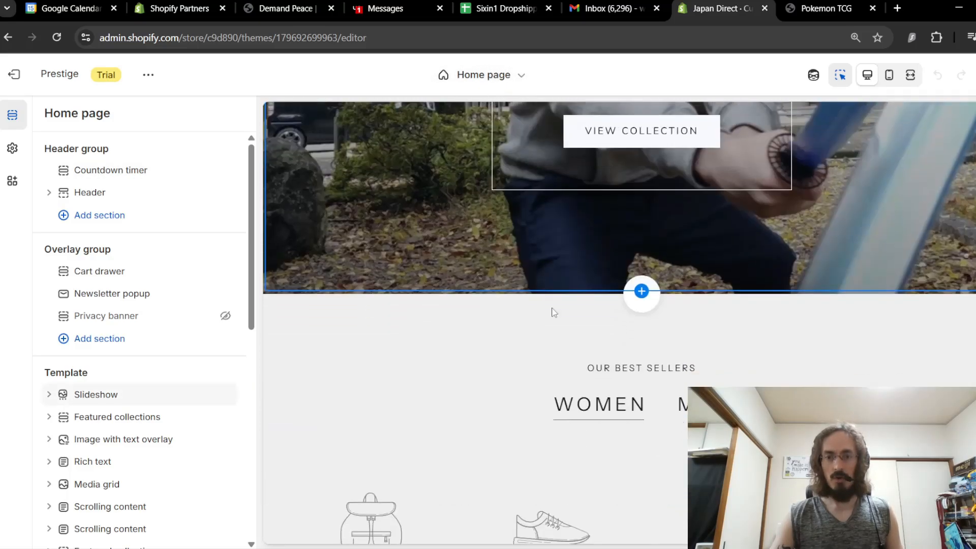
{"action": "scroll", "coordinate": [551, 307], "scroll_direction": "up", "scroll_amount": 4}
{"action": "scroll", "coordinate": [551, 307], "scroll_direction": "up", "scroll_amount": 1}
{"action": "left_click", "coordinate": [493, 77]}
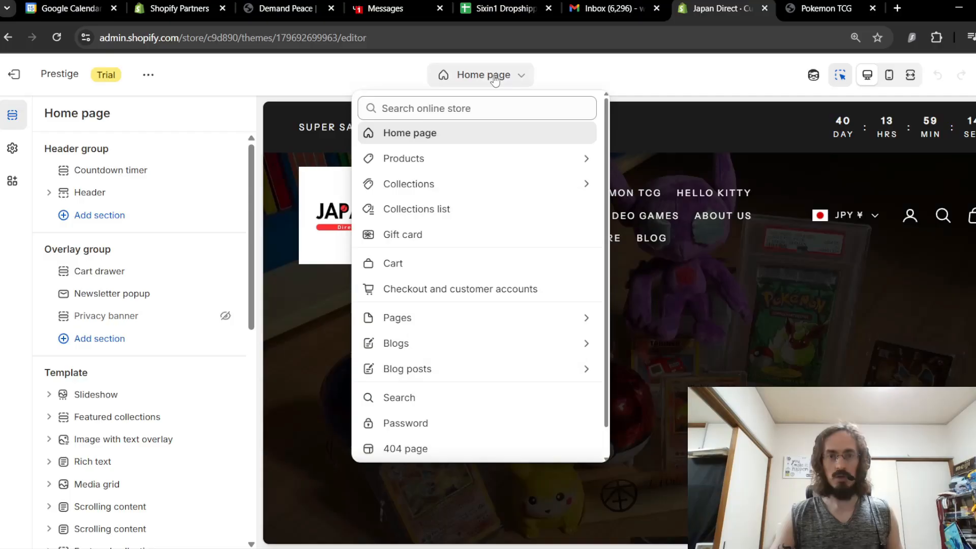
{"action": "left_click", "coordinate": [422, 187]}
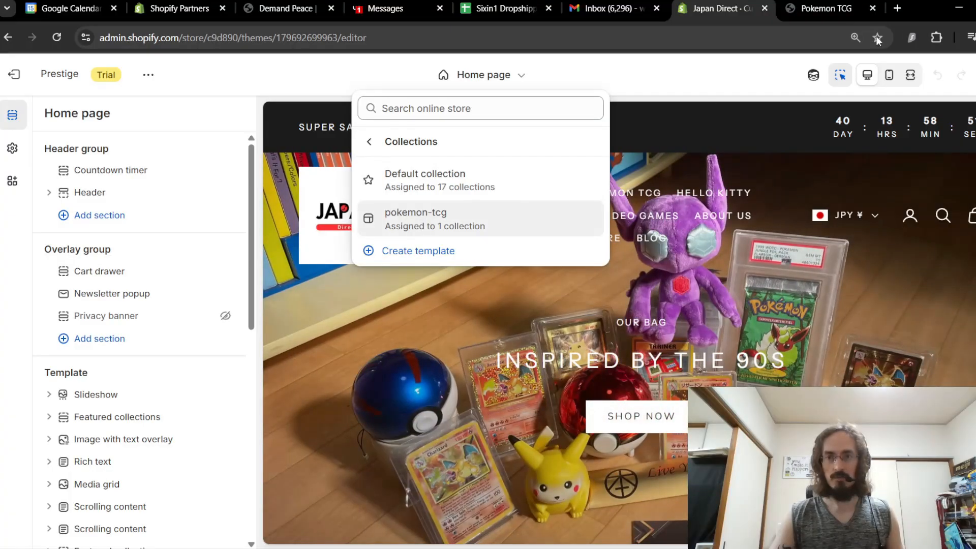
{"action": "left_click", "coordinate": [824, 10]}
{"action": "left_click", "coordinate": [706, 13]}
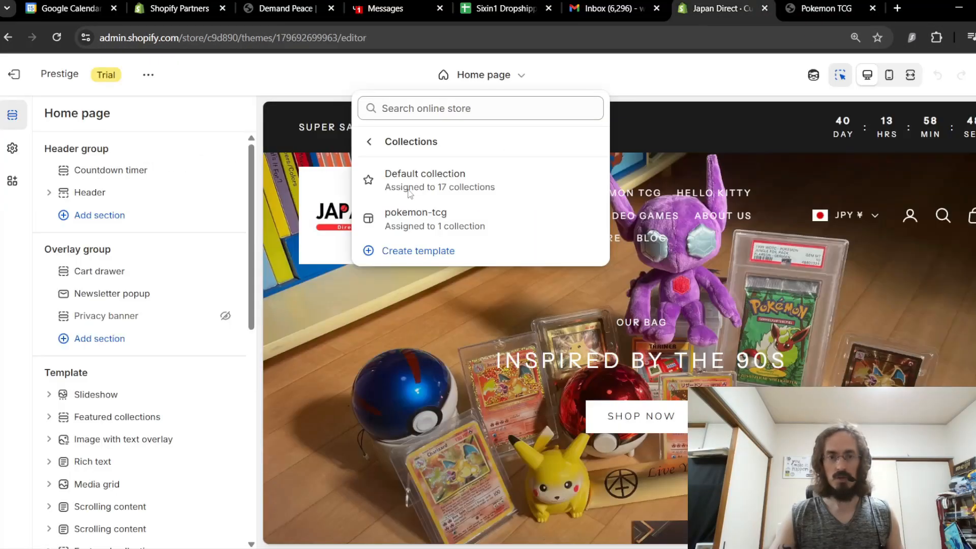
{"action": "left_click", "coordinate": [415, 219]}
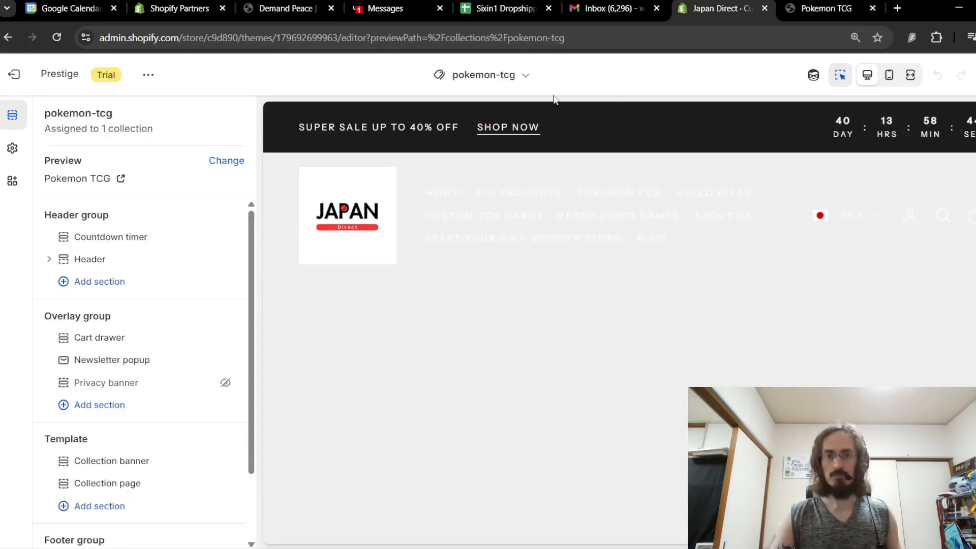
Examine the banner image and product grid in the pokemon-tcg template preview
{"action": "scroll", "coordinate": [838, 282], "scroll_direction": "down", "scroll_amount": 10}
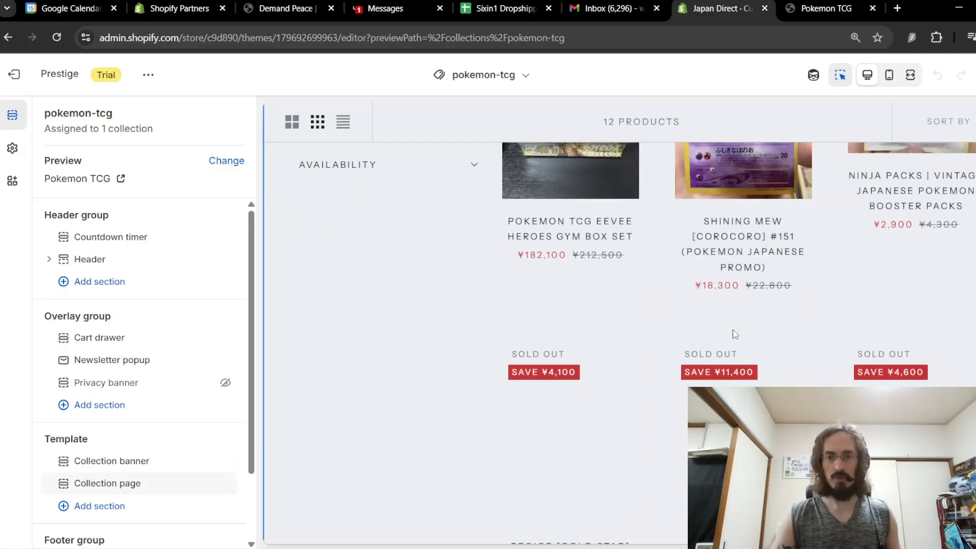
{"action": "scroll", "coordinate": [706, 333], "scroll_direction": "up", "scroll_amount": 5}
{"action": "scroll", "coordinate": [706, 333], "scroll_direction": "up", "scroll_amount": 5}
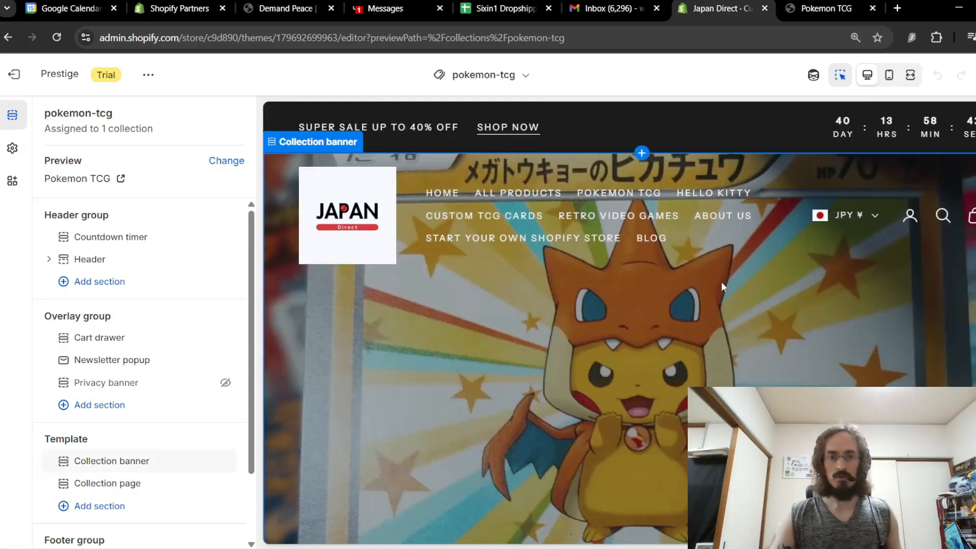
{"action": "scroll", "coordinate": [574, 333], "scroll_direction": "up", "scroll_amount": 3}
{"action": "scroll", "coordinate": [699, 345], "scroll_direction": "down", "scroll_amount": 2}
{"action": "scroll", "coordinate": [432, 321], "scroll_direction": "up", "scroll_amount": 2}
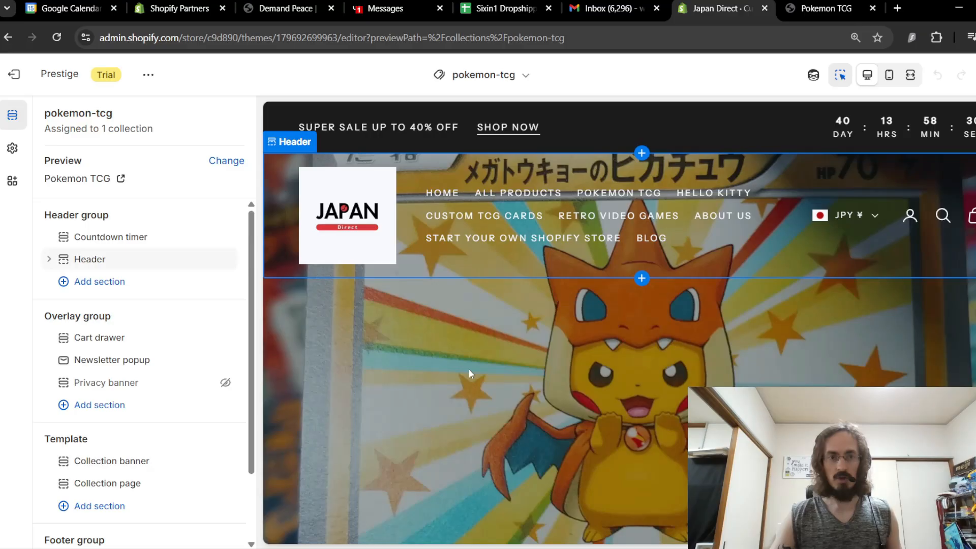
{"action": "scroll", "coordinate": [651, 347], "scroll_direction": "down", "scroll_amount": 4}
{"action": "scroll", "coordinate": [389, 378], "scroll_direction": "up", "scroll_amount": 2}
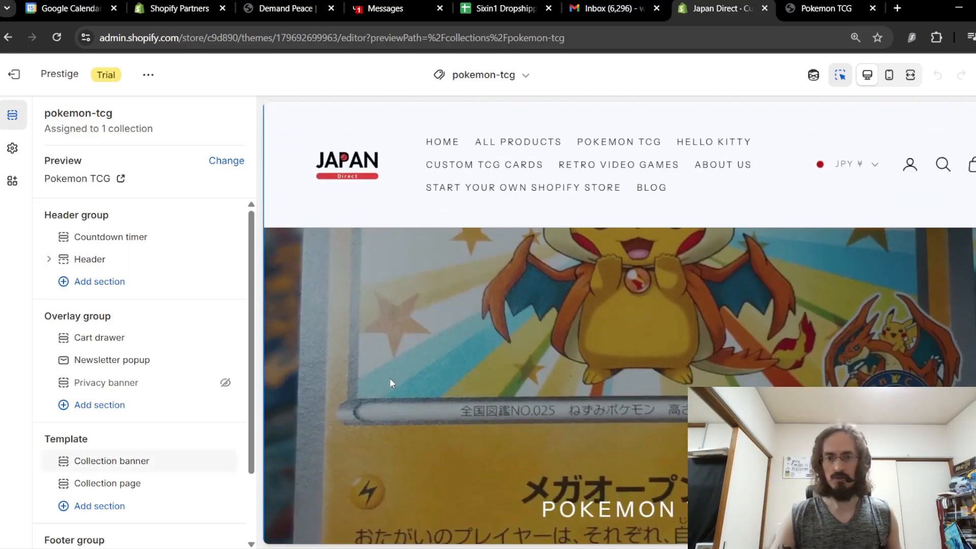
Review the Collection banner section's image, size, display and overlay settings, and leave that section open
{"action": "left_click", "coordinate": [397, 318]}
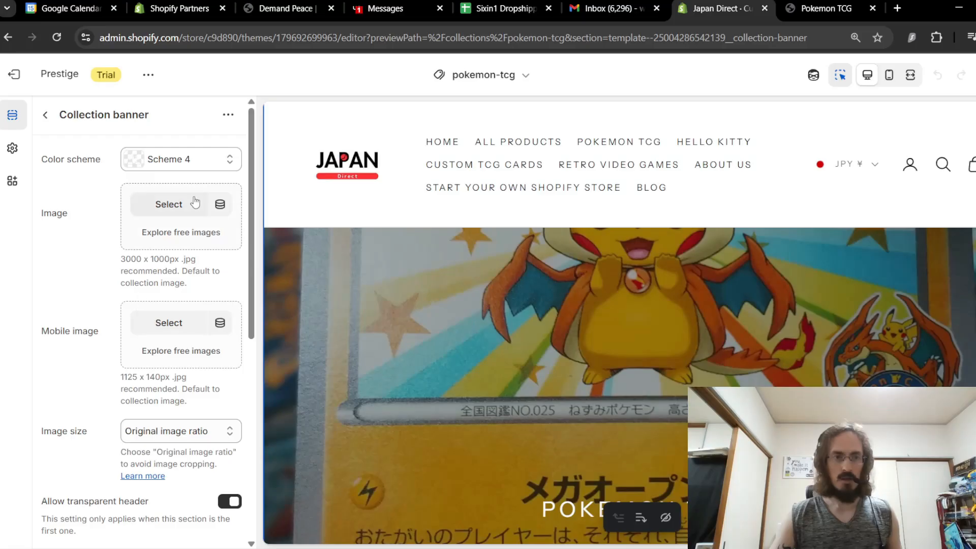
{"action": "scroll", "coordinate": [164, 245], "scroll_direction": "down", "scroll_amount": 7}
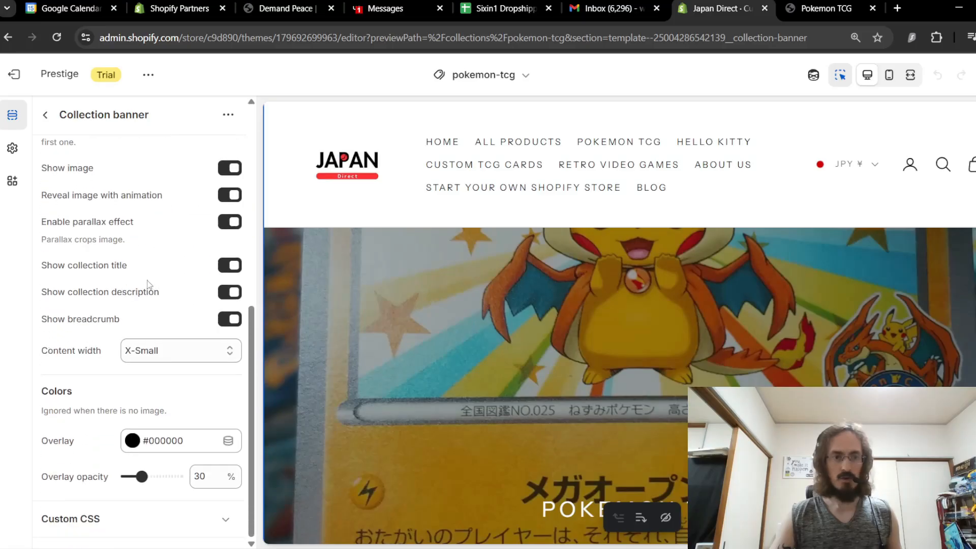
{"action": "scroll", "coordinate": [108, 397], "scroll_direction": "up", "scroll_amount": 7}
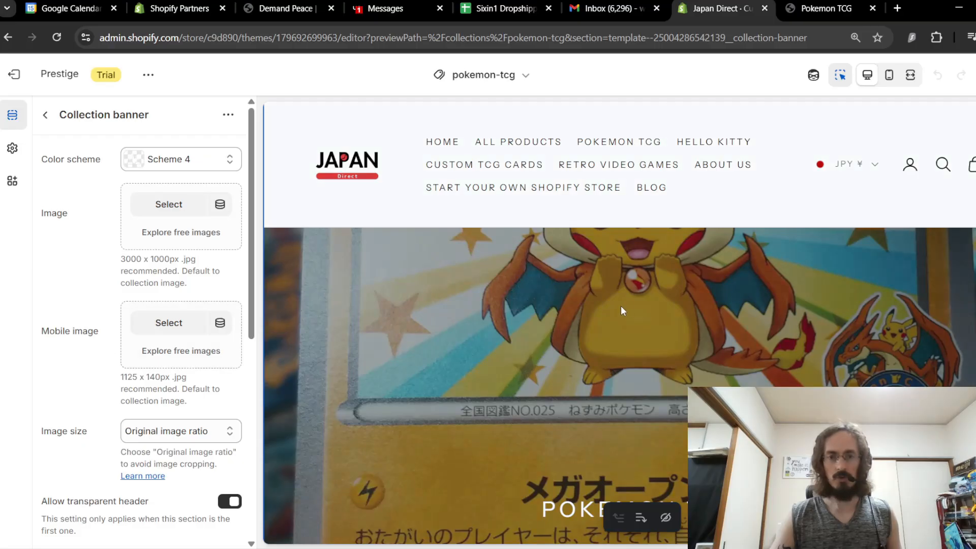
{"action": "left_click", "coordinate": [45, 115]}
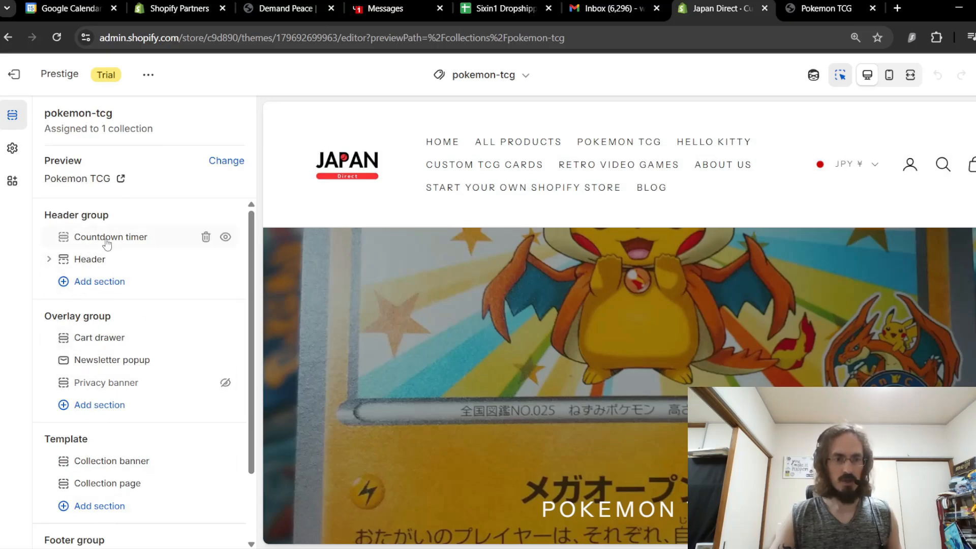
{"action": "scroll", "coordinate": [104, 262], "scroll_direction": "down", "scroll_amount": 2}
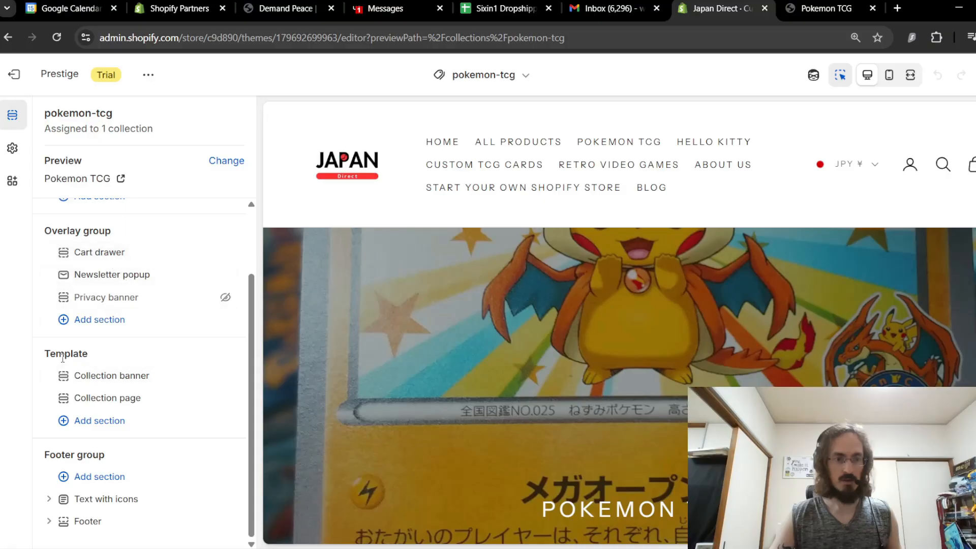
{"action": "left_click", "coordinate": [106, 377]}
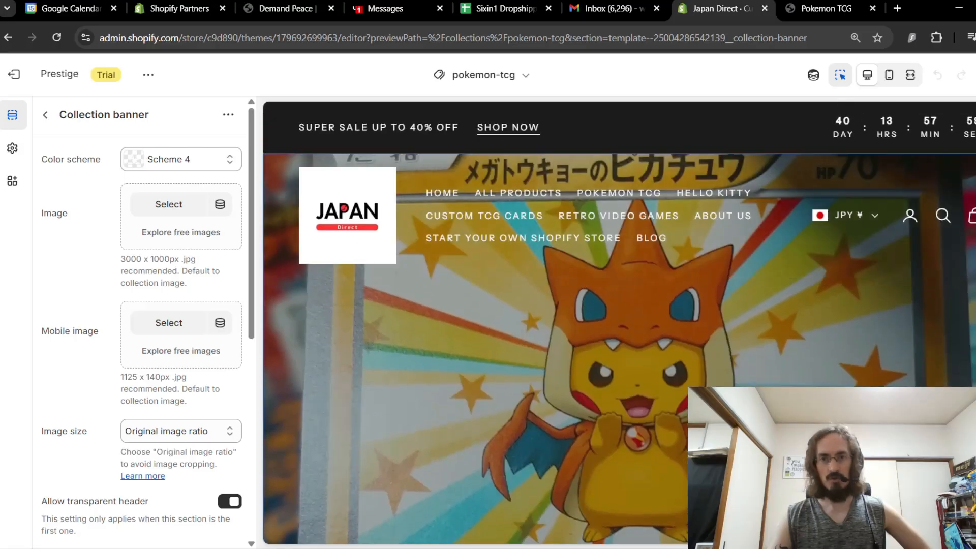
Duplicate the theme editor's browser tab, exit the editor in the copy and open the store's Collections list
{"action": "right_click", "coordinate": [712, 15]}
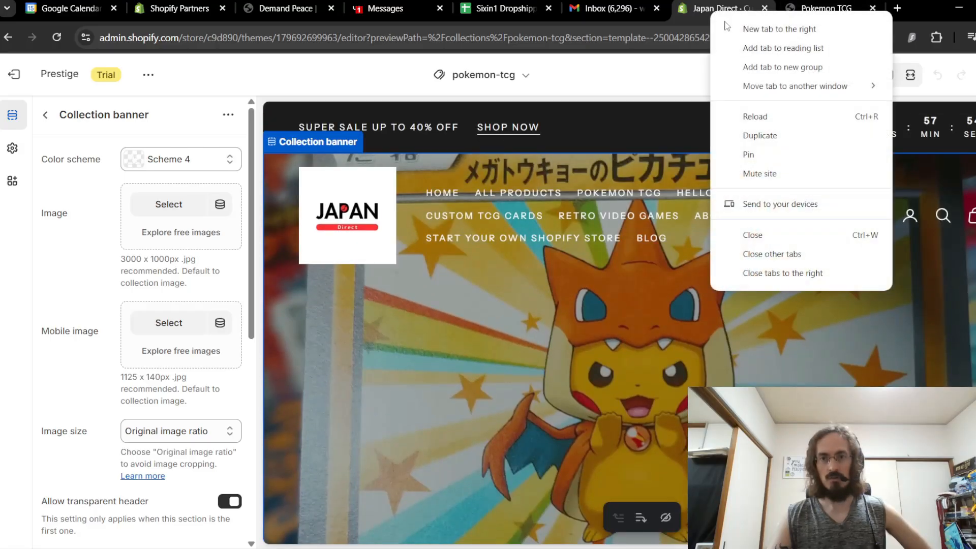
{"action": "left_click", "coordinate": [758, 138]}
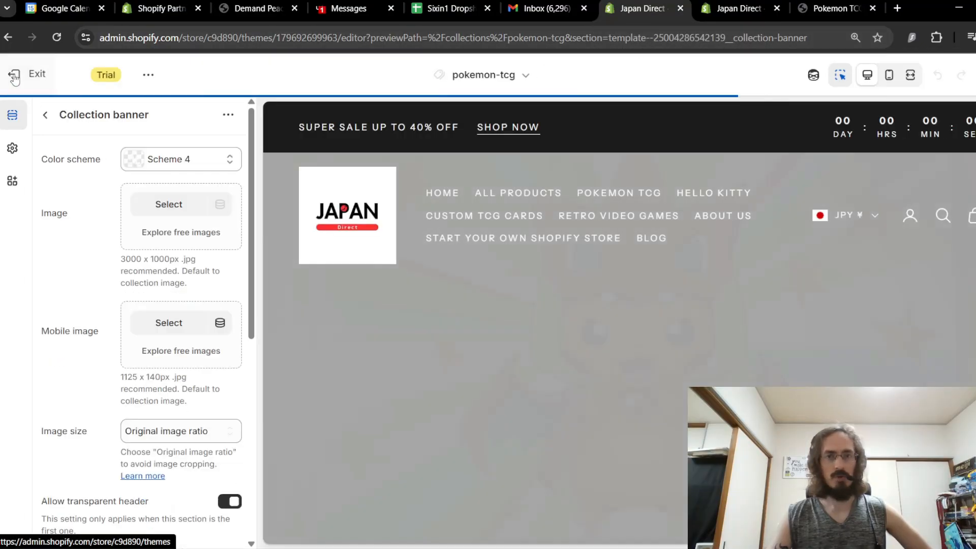
{"action": "left_click", "coordinate": [14, 77]}
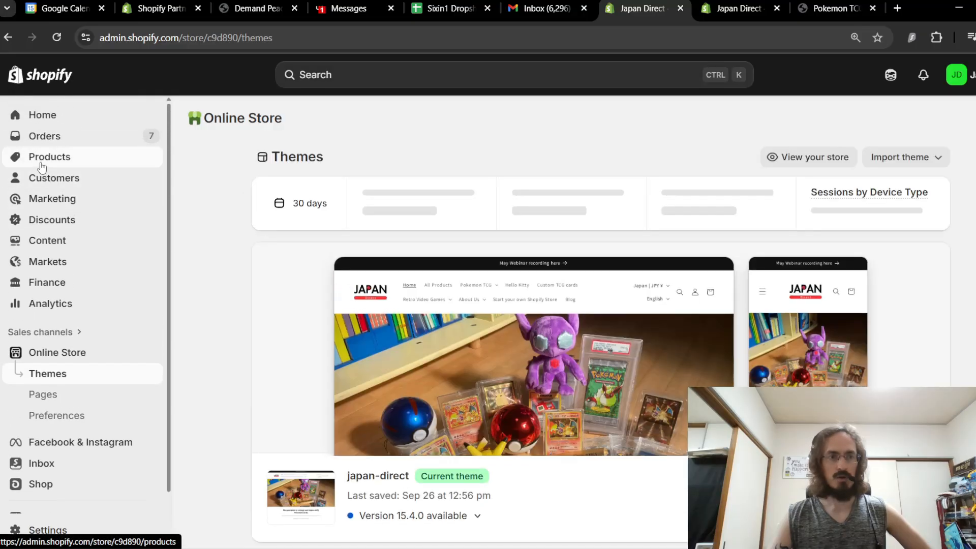
{"action": "left_click", "coordinate": [43, 165]}
{"action": "left_click", "coordinate": [40, 182]}
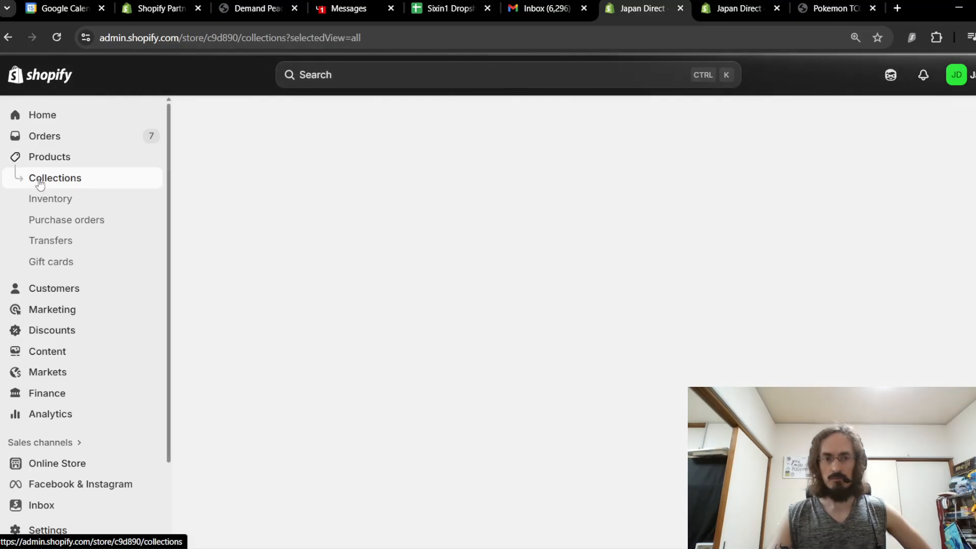
Open the Pokemon TCG collection from the list and bring its product conditions and collection image into view
{"action": "scroll", "coordinate": [337, 319], "scroll_direction": "down", "scroll_amount": 8}
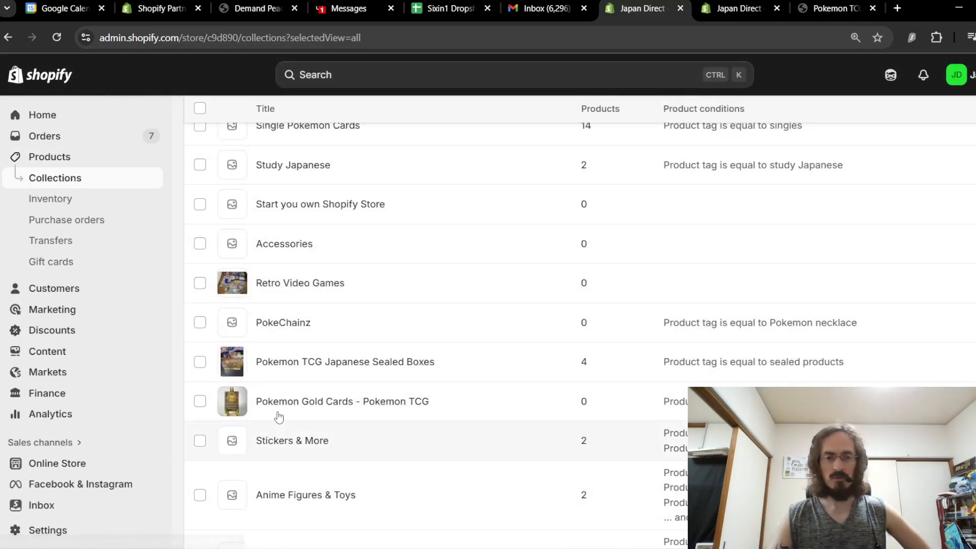
{"action": "scroll", "coordinate": [246, 414], "scroll_direction": "up", "scroll_amount": 8}
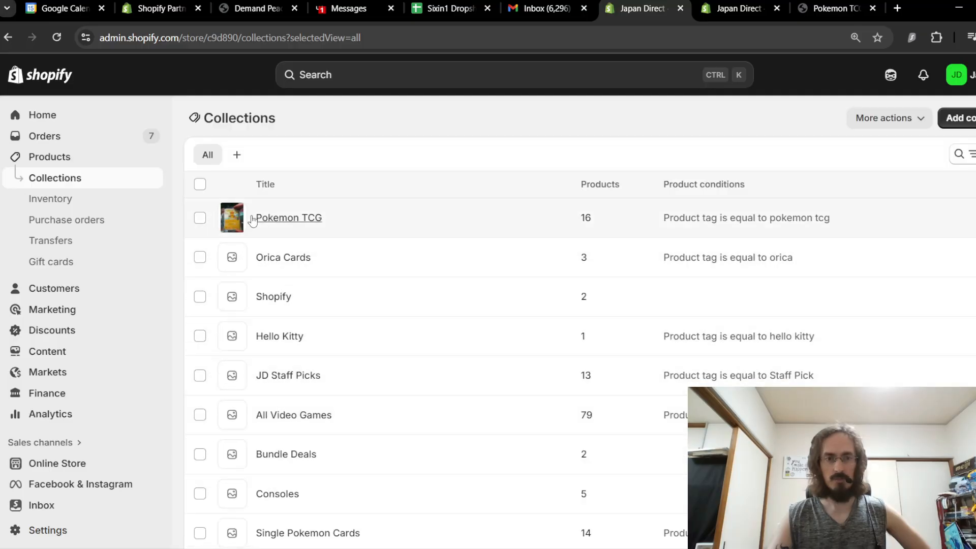
{"action": "scroll", "coordinate": [260, 219], "scroll_direction": "down", "scroll_amount": 10}
{"action": "scroll", "coordinate": [302, 297], "scroll_direction": "up", "scroll_amount": 10}
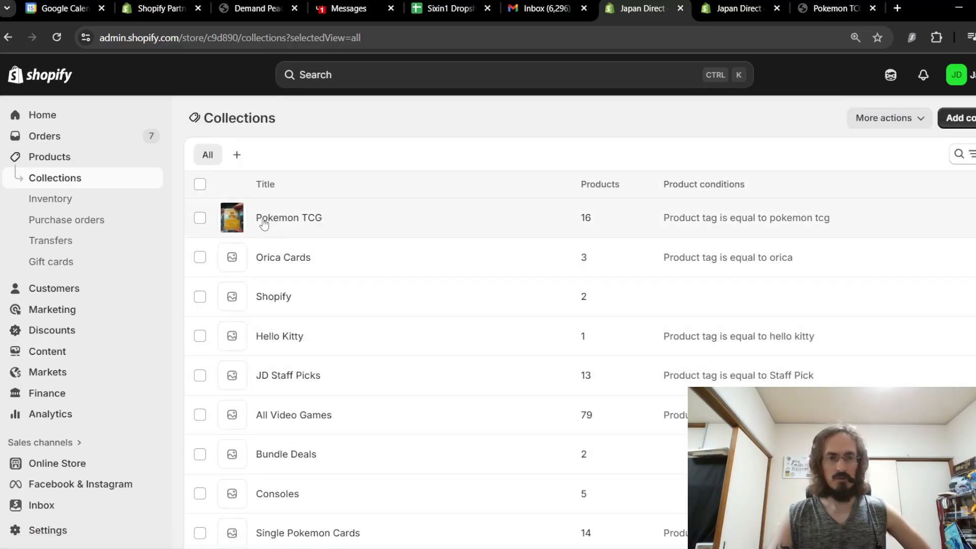
{"action": "left_click", "coordinate": [289, 218]}
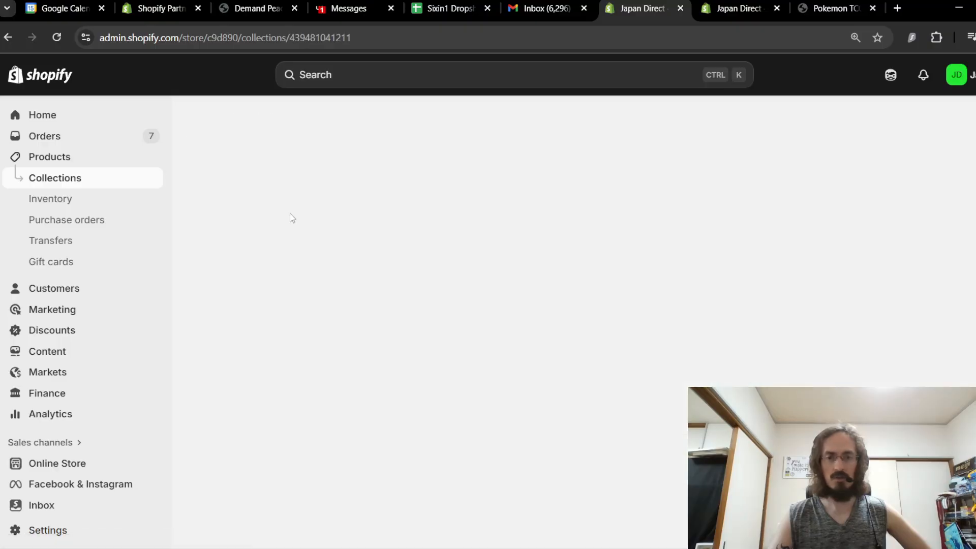
{"action": "scroll", "coordinate": [476, 305], "scroll_direction": "down", "scroll_amount": 3}
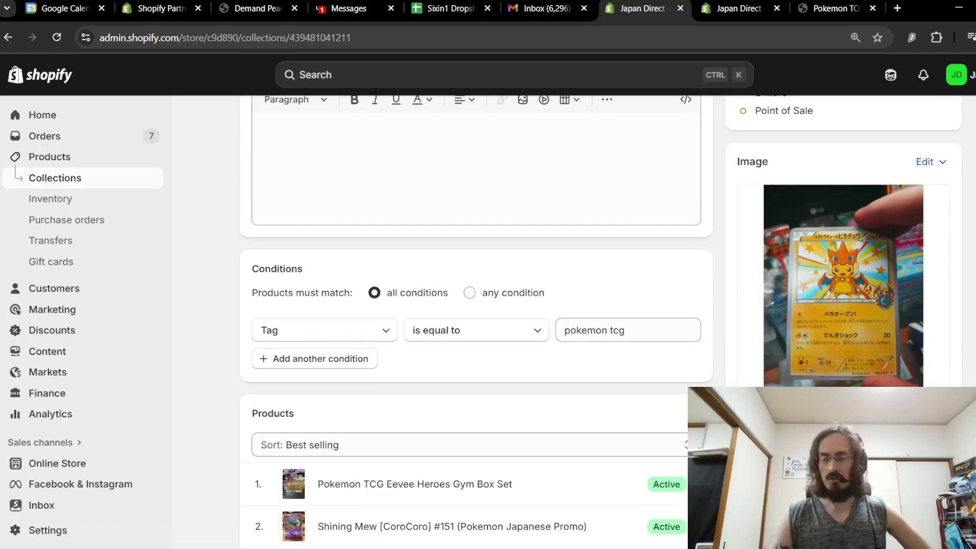
{"action": "scroll", "coordinate": [476, 305], "scroll_direction": "up", "scroll_amount": 3}
{"action": "scroll", "coordinate": [759, 258], "scroll_direction": "down", "scroll_amount": 3}
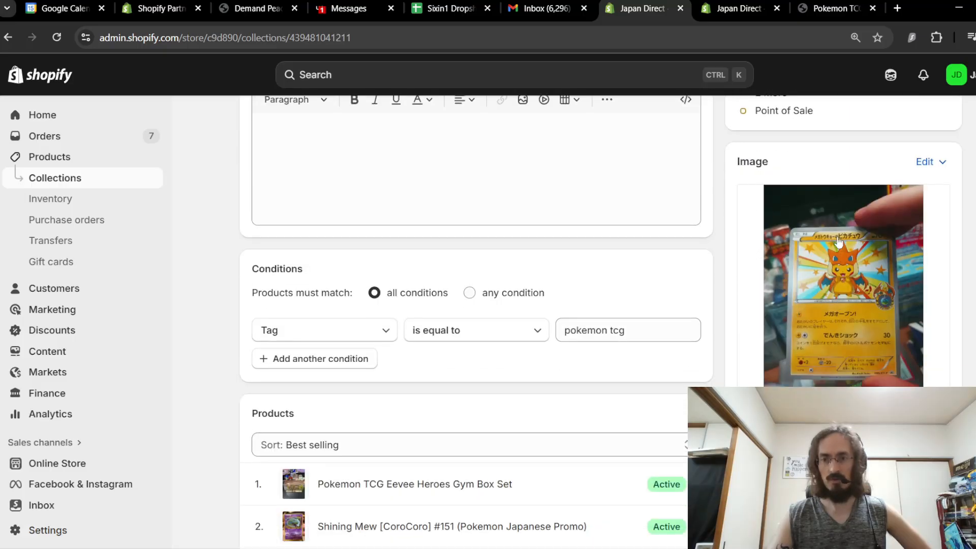
Return from the collection's admin page to the theme editor and inspect the Pokemon TCG banner over its full height
{"action": "scroll", "coordinate": [842, 334], "scroll_direction": "up", "scroll_amount": 3}
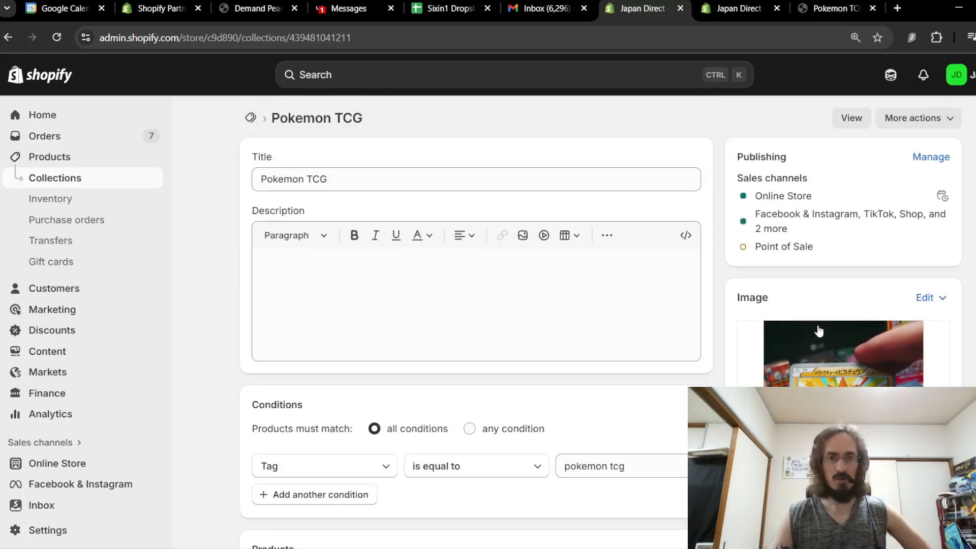
{"action": "left_click", "coordinate": [728, 12]}
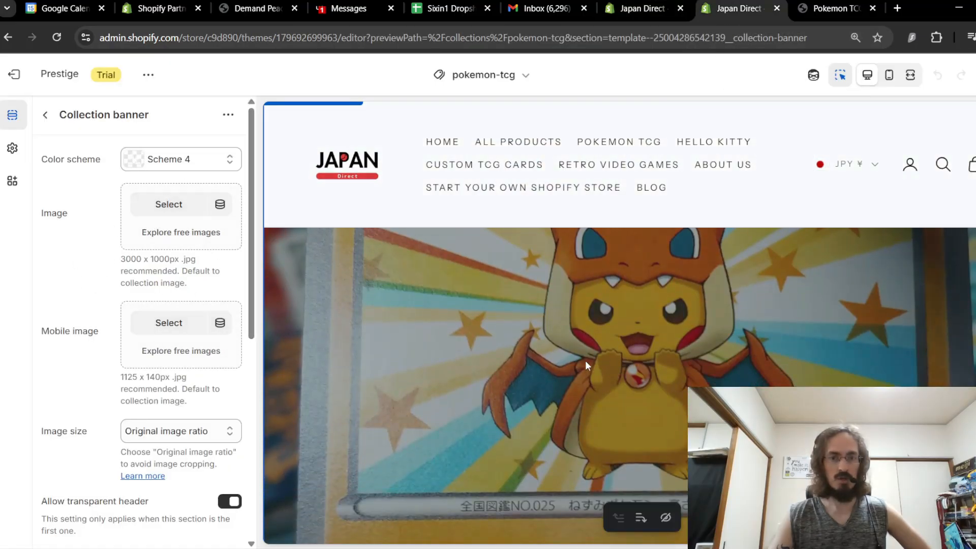
{"action": "scroll", "coordinate": [606, 352], "scroll_direction": "up", "scroll_amount": 1}
{"action": "scroll", "coordinate": [606, 352], "scroll_direction": "down", "scroll_amount": 7}
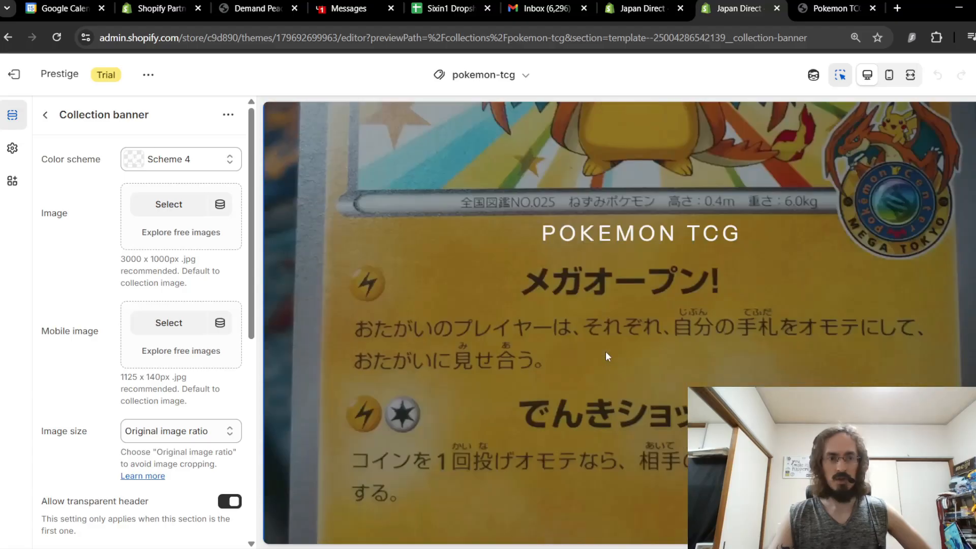
{"action": "scroll", "coordinate": [606, 352], "scroll_direction": "down", "scroll_amount": 10}
{"action": "scroll", "coordinate": [606, 352], "scroll_direction": "up", "scroll_amount": 16}
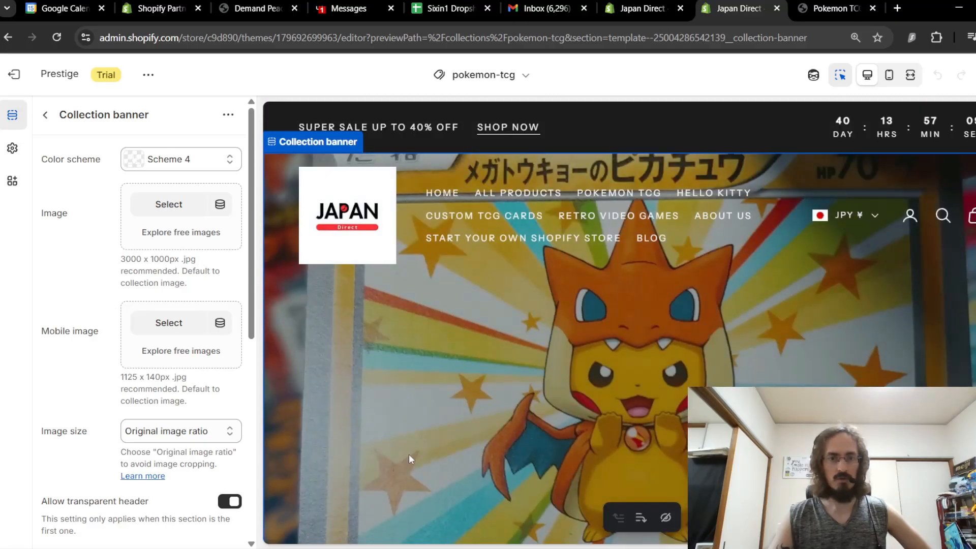
Set the uploaded IMG02880.webp as the Collection banner's image, check it in the preview and save the change
{"action": "left_click", "coordinate": [162, 213]}
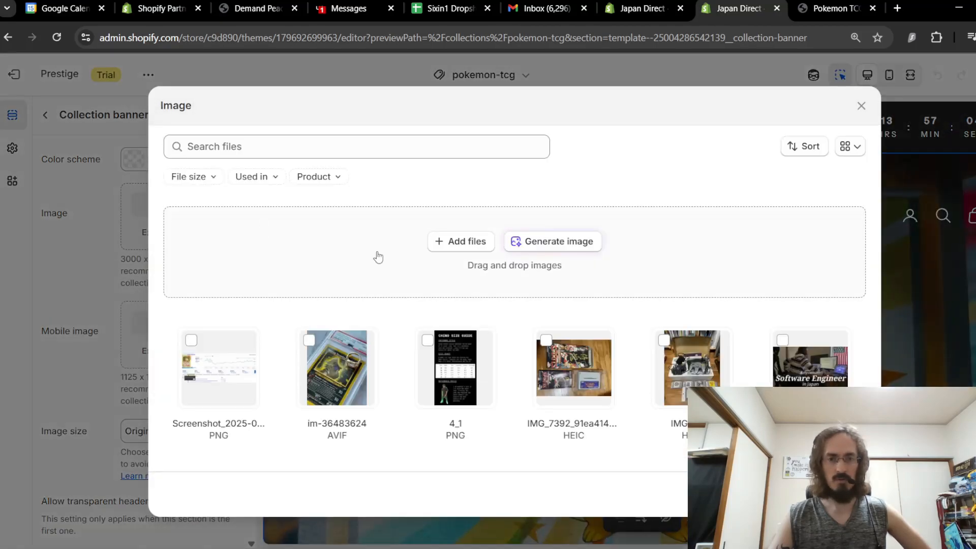
{"action": "scroll", "coordinate": [614, 296], "scroll_direction": "down", "scroll_amount": 12}
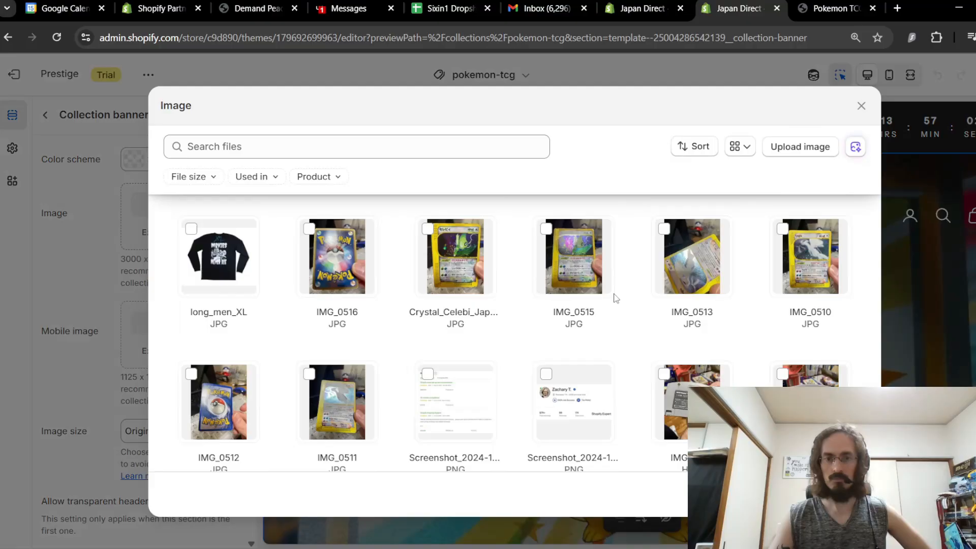
{"action": "scroll", "coordinate": [615, 298], "scroll_direction": "down", "scroll_amount": 15}
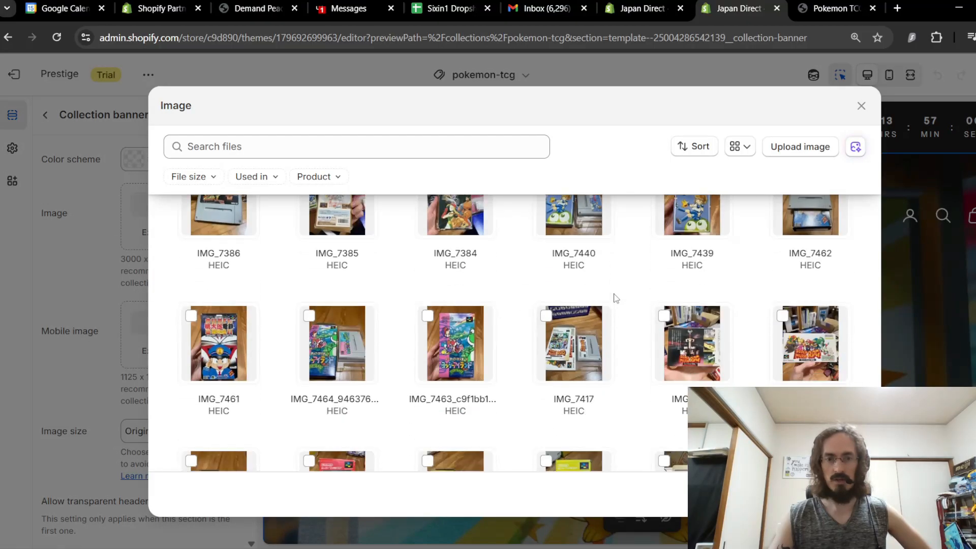
{"action": "scroll", "coordinate": [616, 298], "scroll_direction": "down", "scroll_amount": 15}
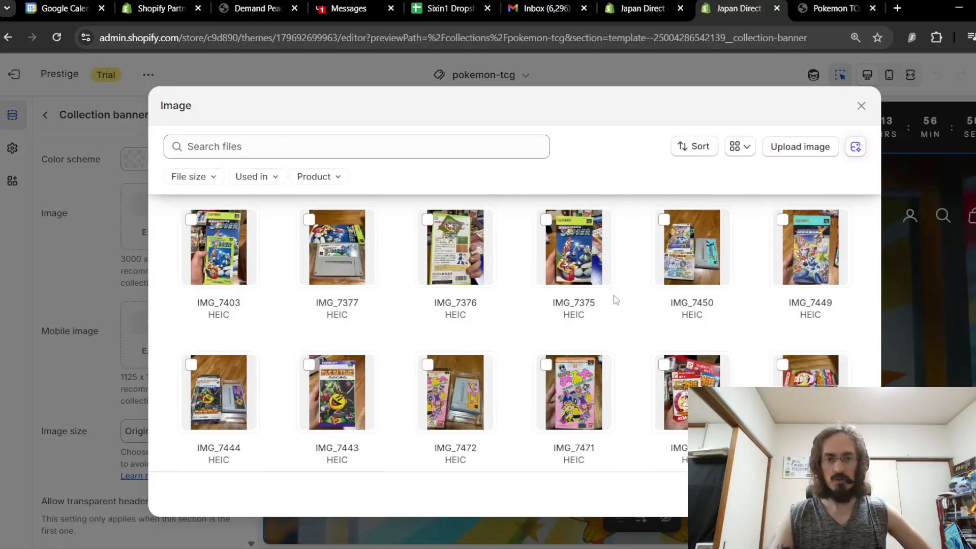
{"action": "scroll", "coordinate": [614, 299], "scroll_direction": "down", "scroll_amount": 10}
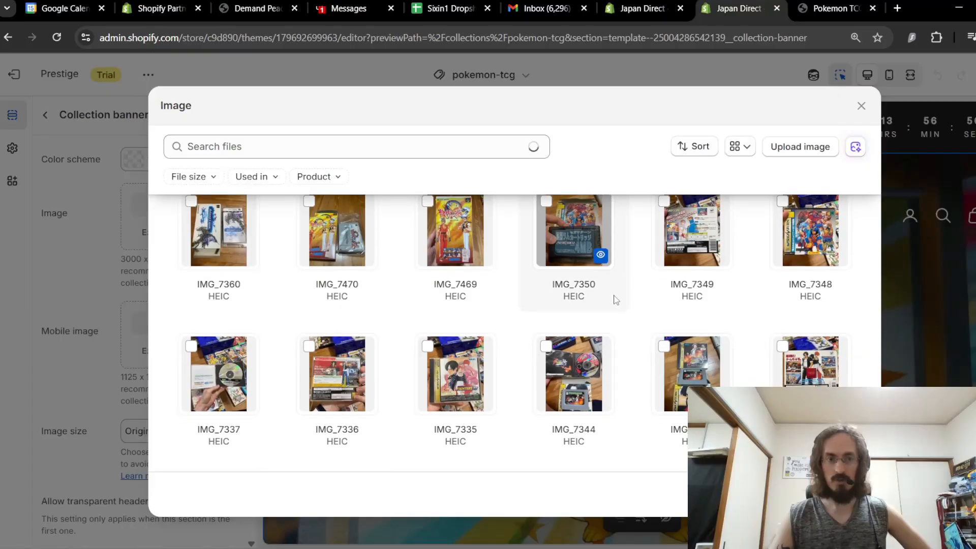
{"action": "scroll", "coordinate": [667, 326], "scroll_direction": "down", "scroll_amount": 15}
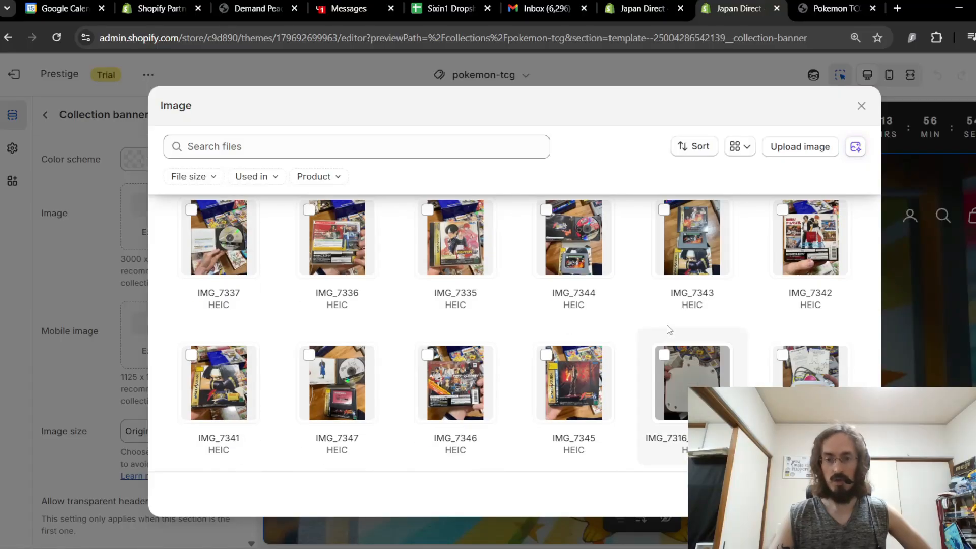
{"action": "scroll", "coordinate": [667, 320], "scroll_direction": "down", "scroll_amount": 5}
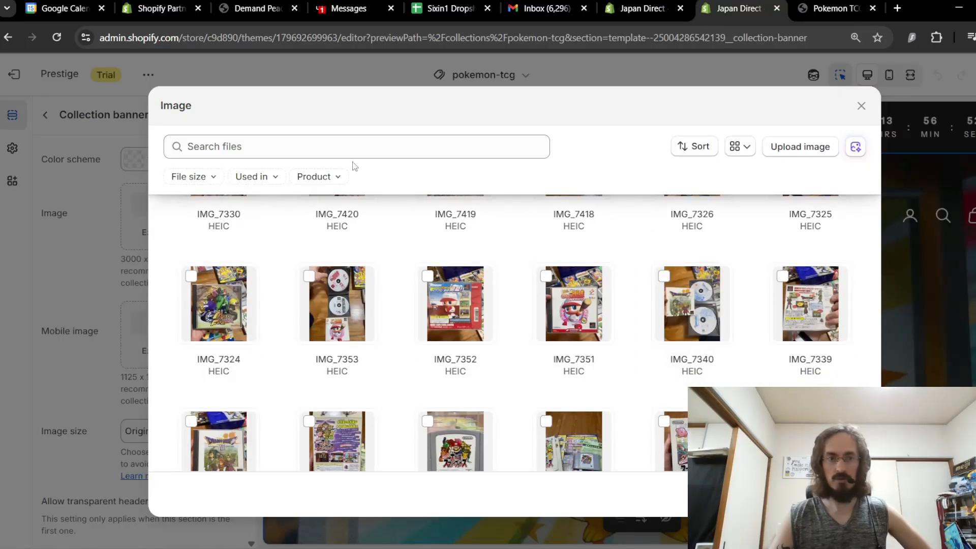
{"action": "scroll", "coordinate": [523, 327], "scroll_direction": "down", "scroll_amount": 5}
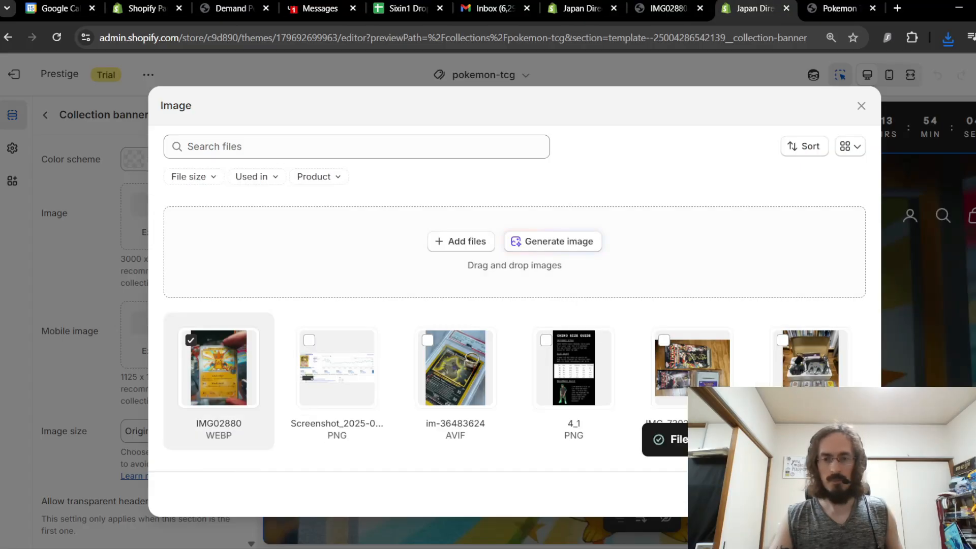
{"action": "left_click", "coordinate": [850, 495]}
{"action": "scroll", "coordinate": [957, 307], "scroll_direction": "down", "scroll_amount": 4}
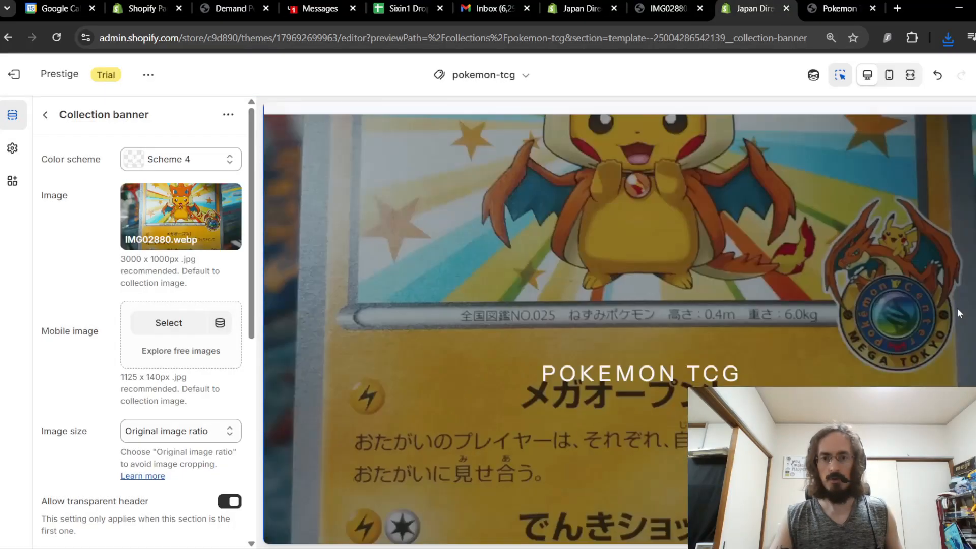
{"action": "scroll", "coordinate": [956, 310], "scroll_direction": "down", "scroll_amount": 4}
{"action": "scroll", "coordinate": [956, 254], "scroll_direction": "up", "scroll_amount": 10}
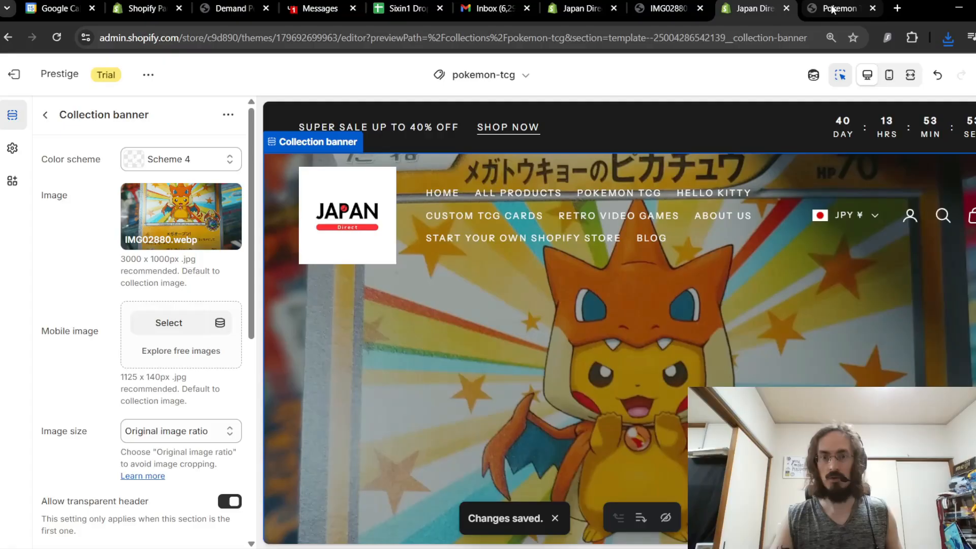
Reload the storefront's Pokemon TCG collection page and examine its banner down to the product grid
{"action": "left_click", "coordinate": [839, 8]}
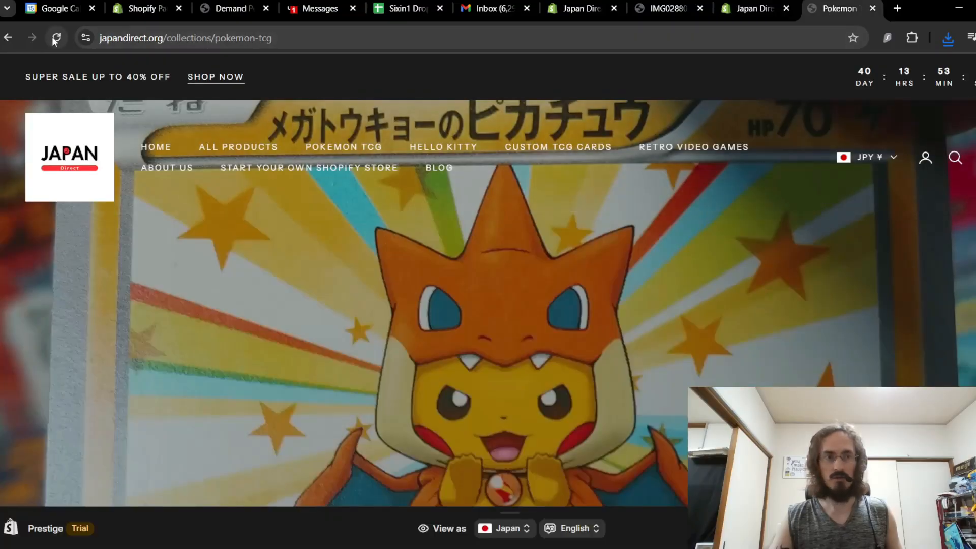
{"action": "left_click", "coordinate": [54, 38]}
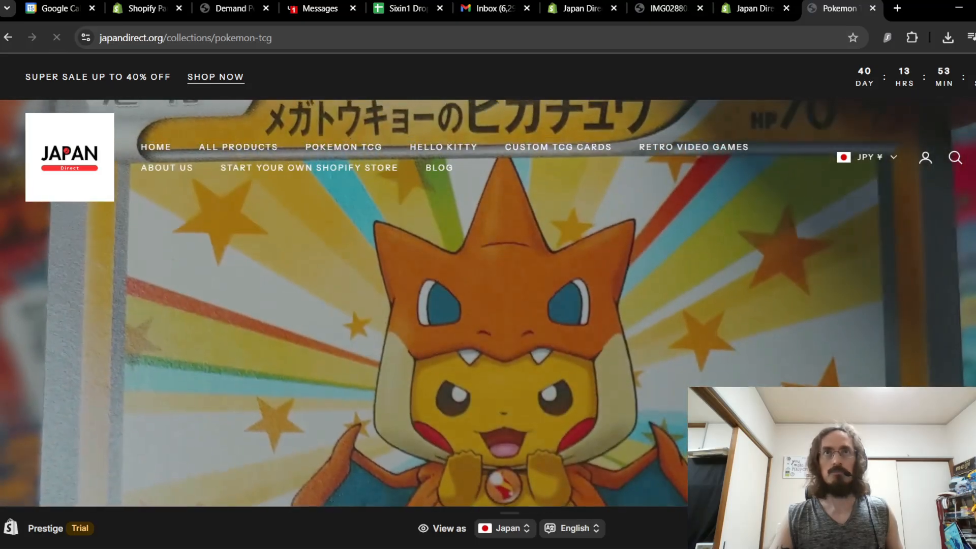
{"action": "scroll", "coordinate": [924, 221], "scroll_direction": "down", "scroll_amount": 5}
{"action": "scroll", "coordinate": [924, 222], "scroll_direction": "down", "scroll_amount": 5}
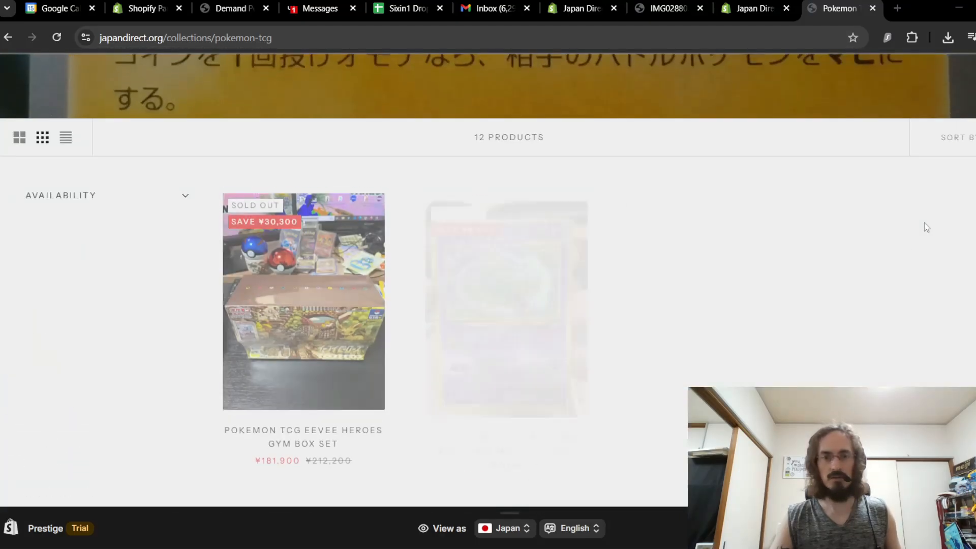
{"action": "scroll", "coordinate": [923, 222], "scroll_direction": "up", "scroll_amount": 10}
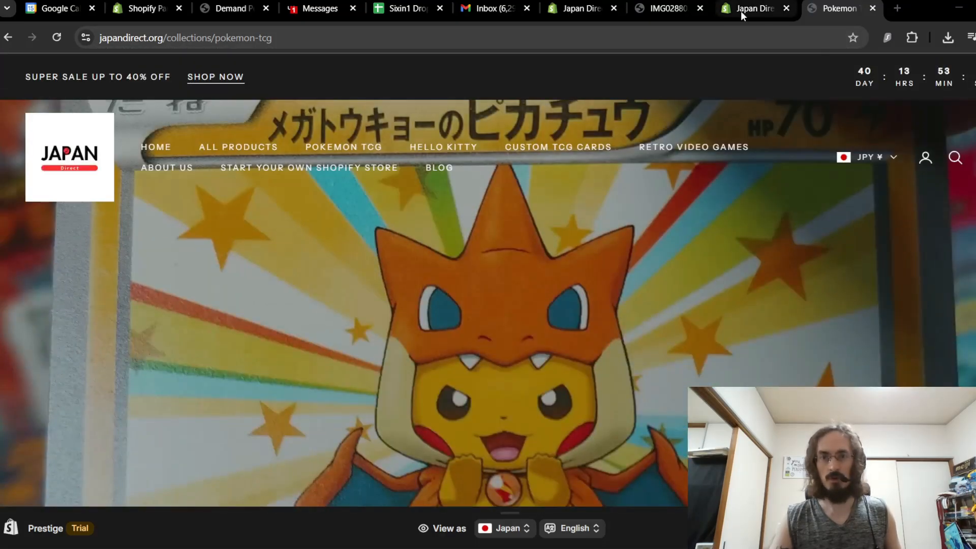
Return to the theme editor and locate the Collection banner's Image size setting
{"action": "left_click", "coordinate": [740, 10]}
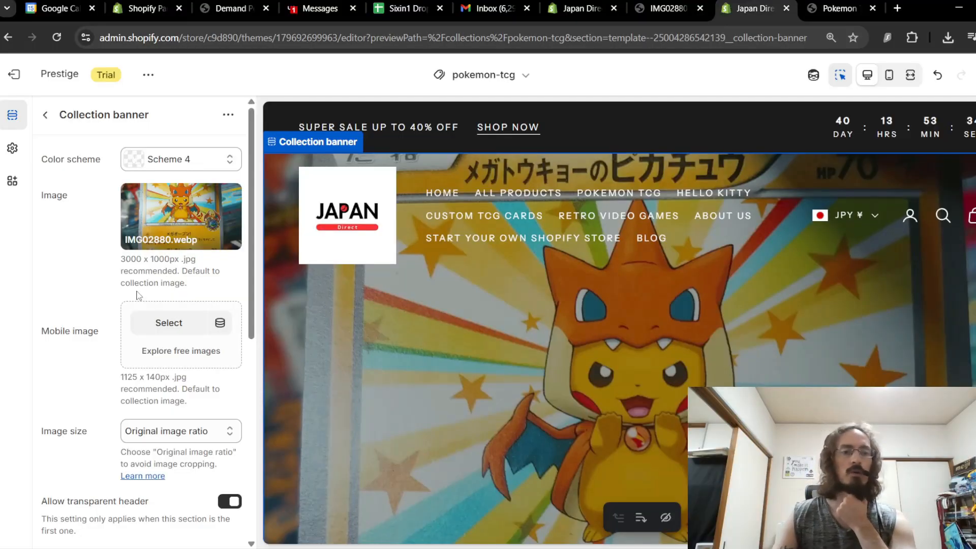
{"action": "scroll", "coordinate": [136, 295], "scroll_direction": "down", "scroll_amount": 4}
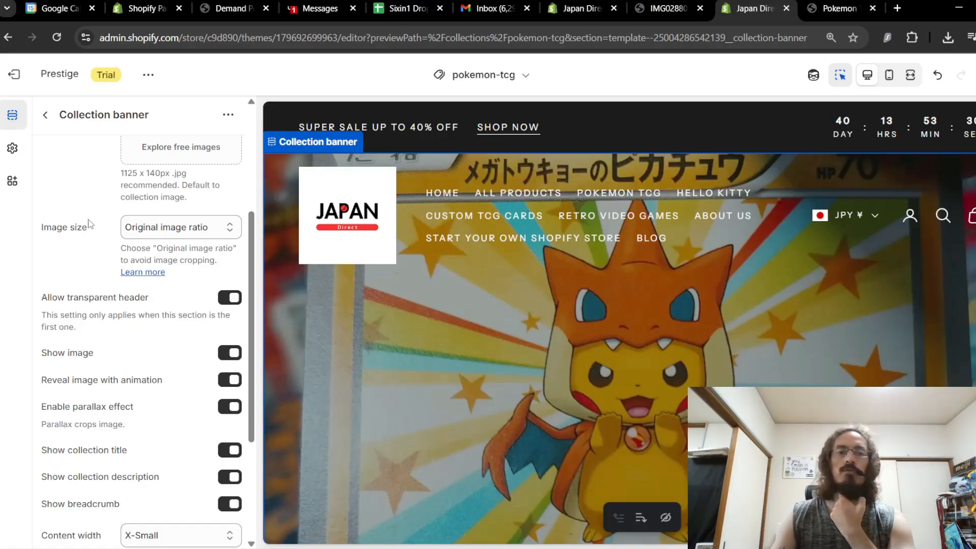
{"action": "left_click_drag", "start_coordinate": [87, 230], "coordinate": [41, 231]}
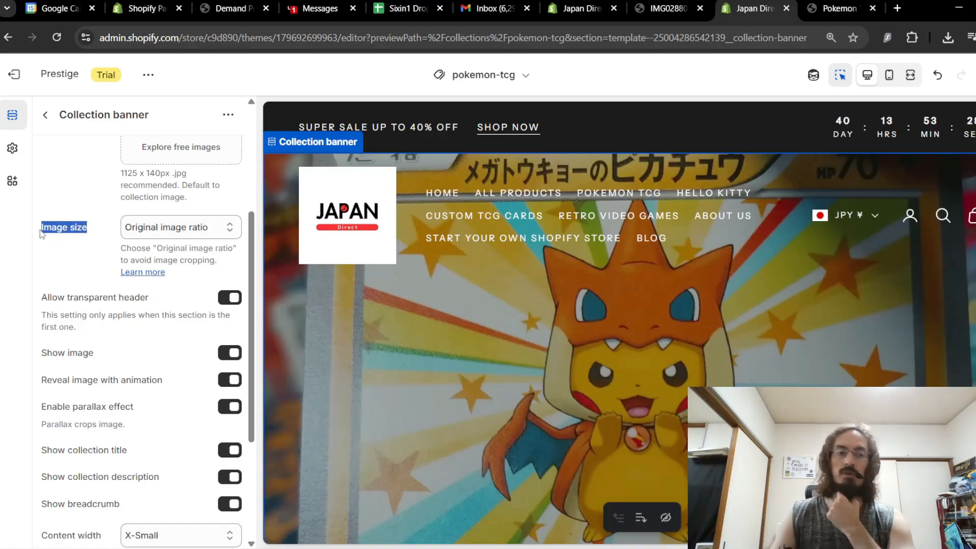
Set the Collection banner's image size to X-Small and check it in the fullscreen preview before returning to the desktop view
{"action": "left_click", "coordinate": [203, 232]}
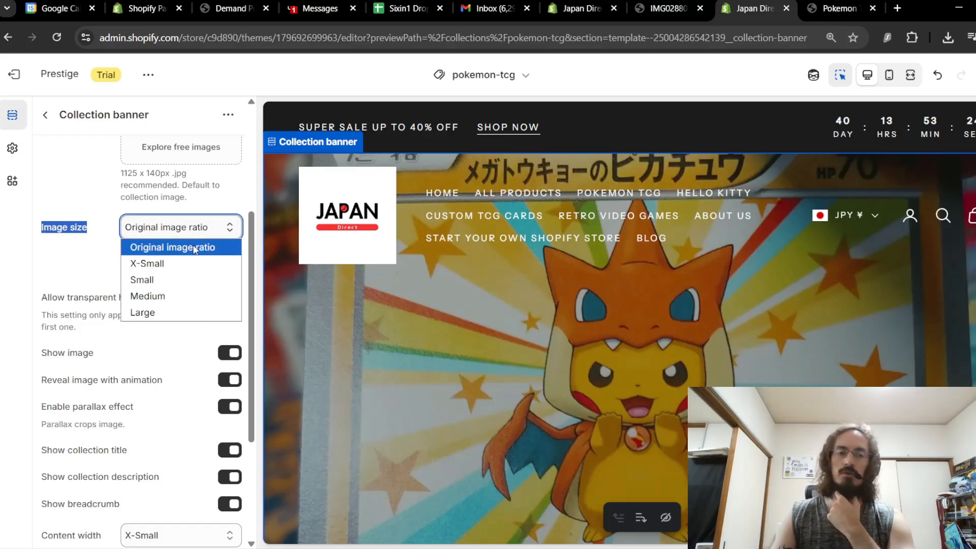
{"action": "left_click", "coordinate": [182, 263]}
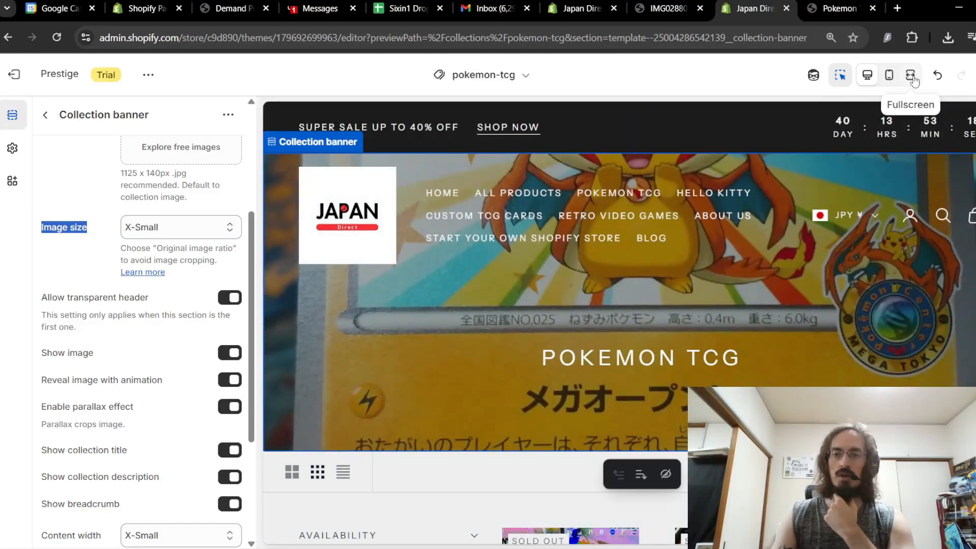
{"action": "left_click", "coordinate": [912, 78]}
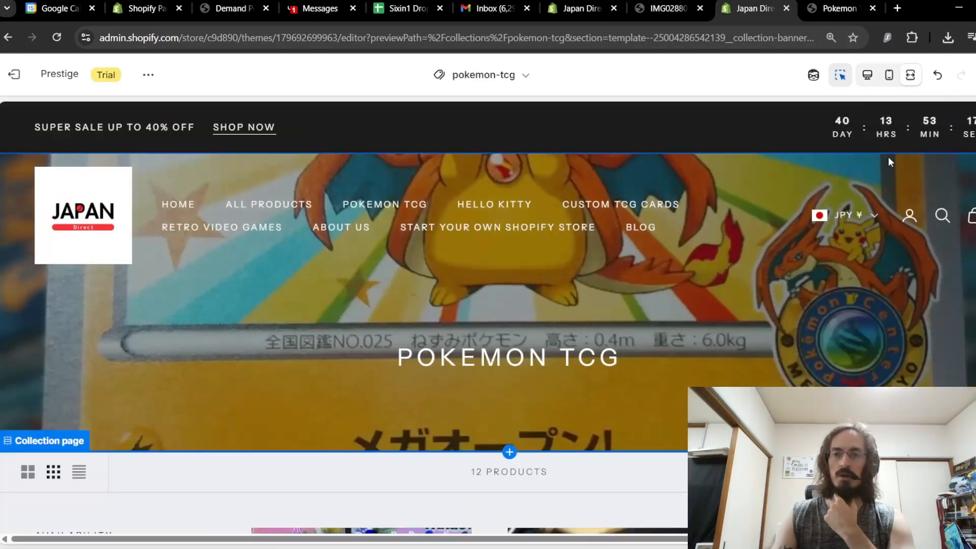
{"action": "left_click", "coordinate": [866, 78]}
Set the Collection banner's image size to Small, check it in the fullscreen preview and save the change
{"action": "left_click", "coordinate": [174, 232]}
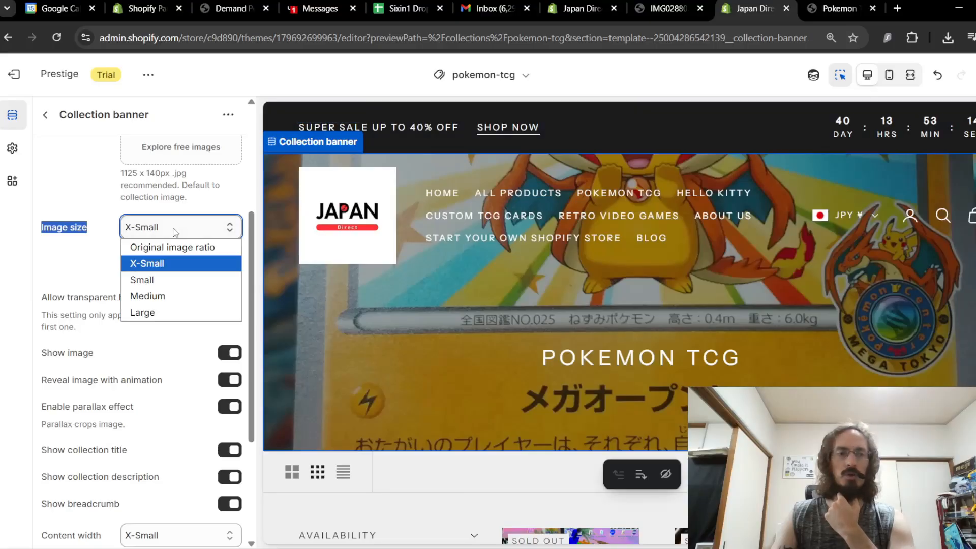
{"action": "left_click", "coordinate": [148, 280]}
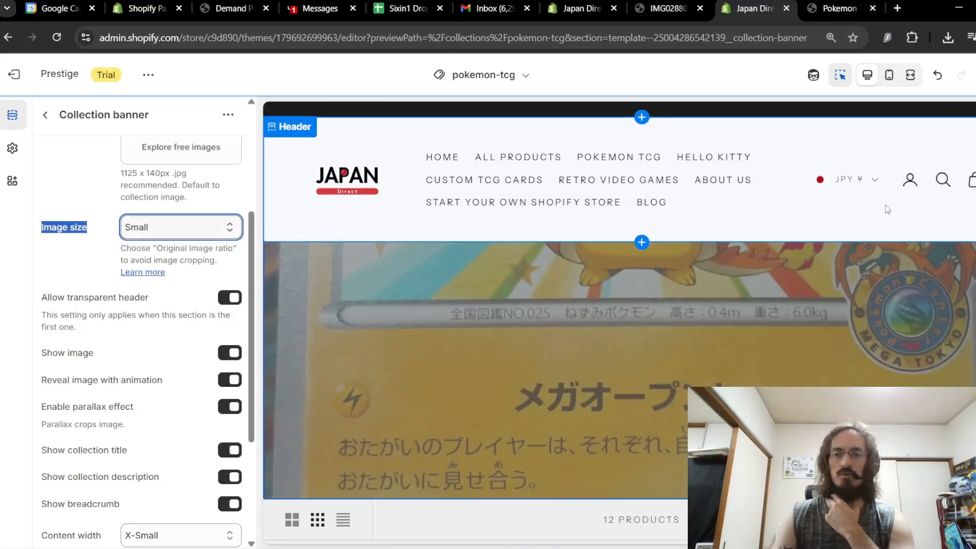
{"action": "left_click", "coordinate": [910, 76]}
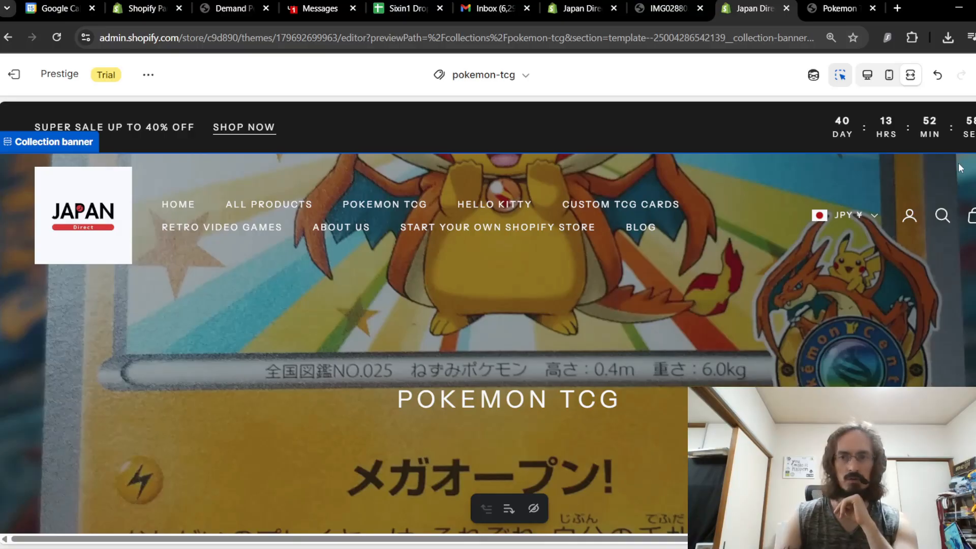
{"action": "left_click", "coordinate": [975, 75]}
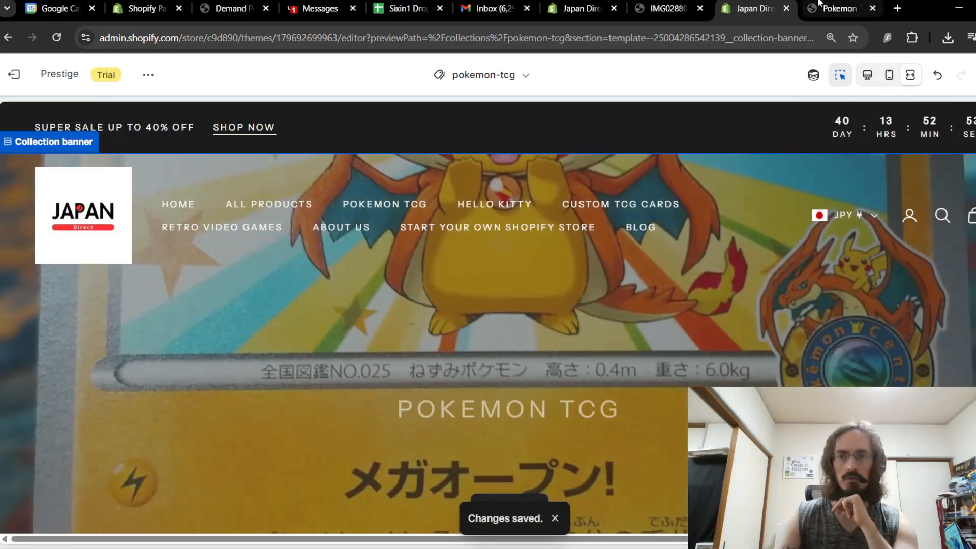
Examine the resized banner and the product grid on the storefront's Pokemon TCG collection page
{"action": "left_click", "coordinate": [860, 10]}
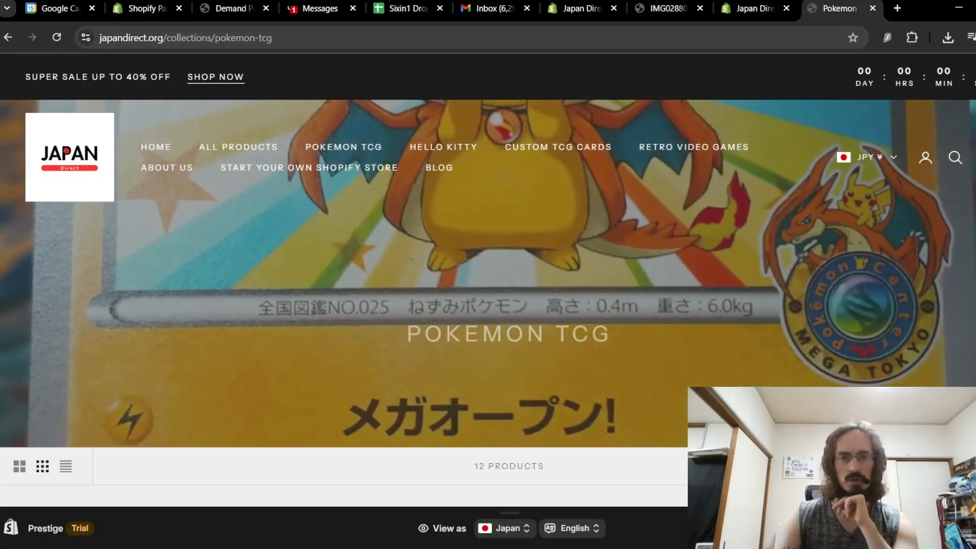
{"action": "scroll", "coordinate": [909, 312], "scroll_direction": "down", "scroll_amount": 10}
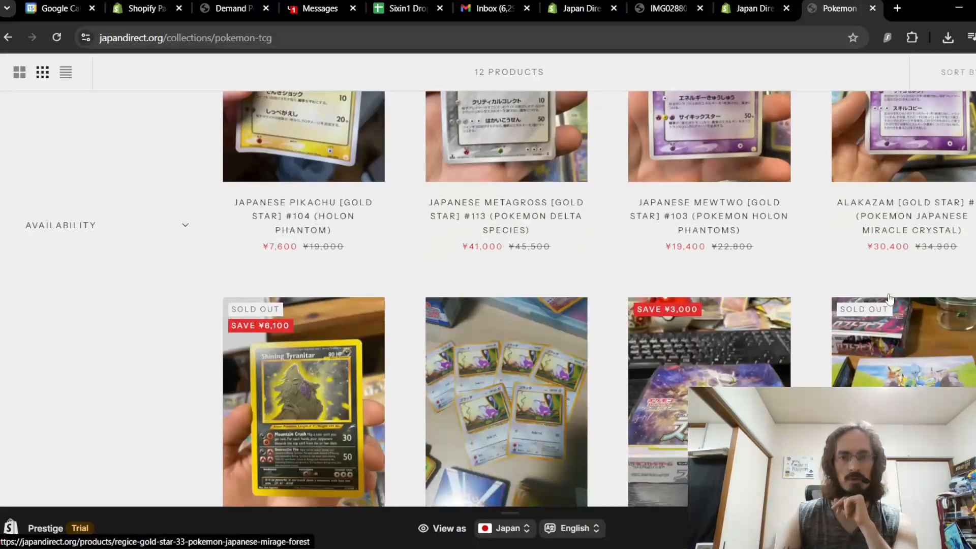
{"action": "scroll", "coordinate": [889, 297], "scroll_direction": "up", "scroll_amount": 10}
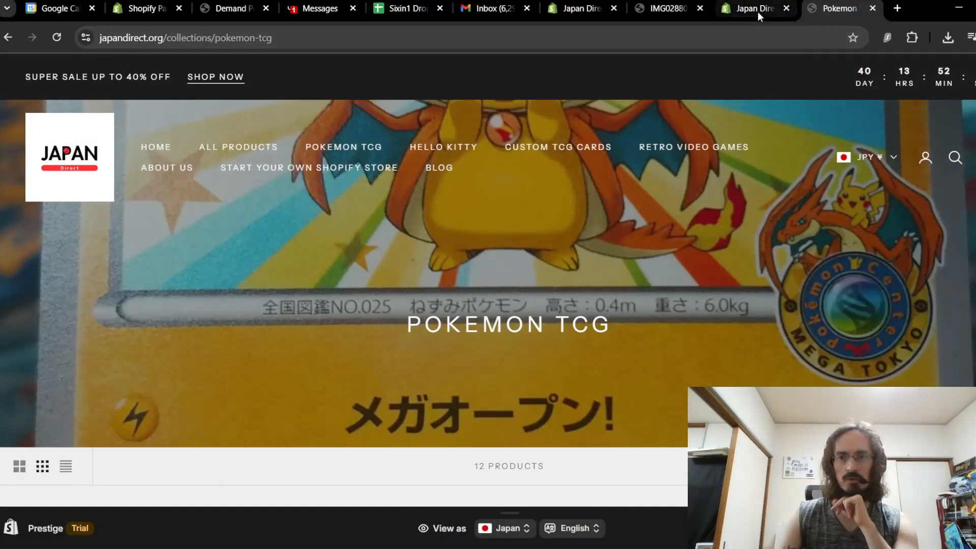
Return to the theme editor's desktop view and review the Collection banner's display settings and the banner in the preview
{"action": "left_click", "coordinate": [756, 10]}
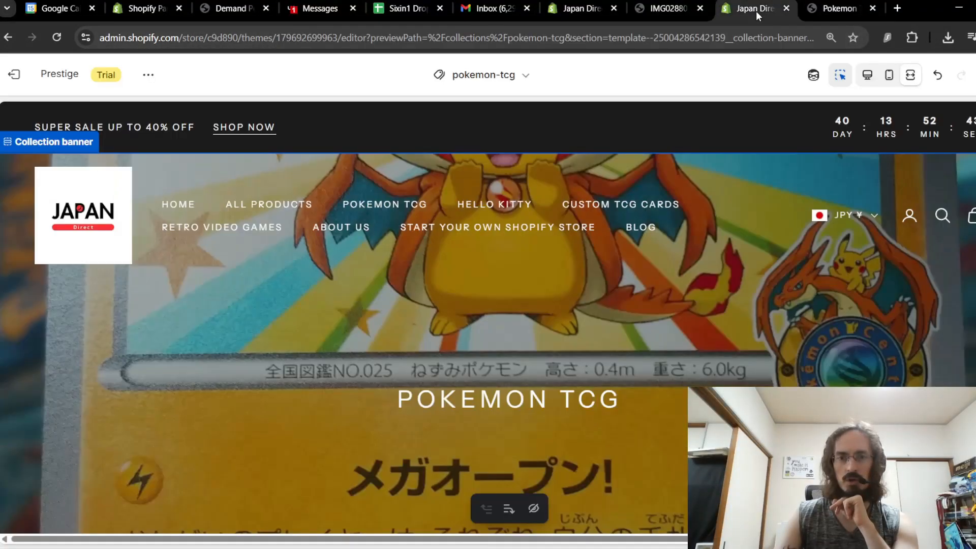
{"action": "left_click", "coordinate": [873, 76]}
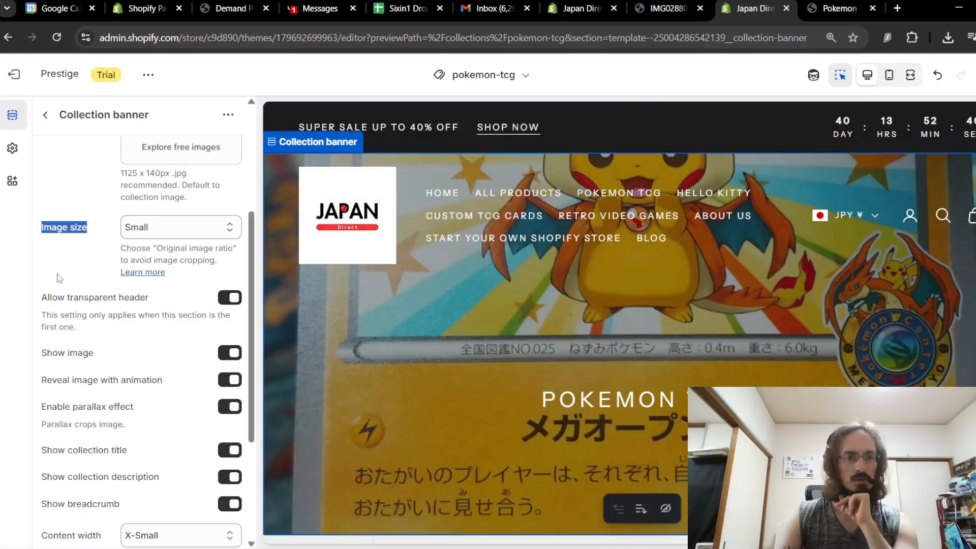
{"action": "scroll", "coordinate": [124, 305], "scroll_direction": "down", "scroll_amount": 1}
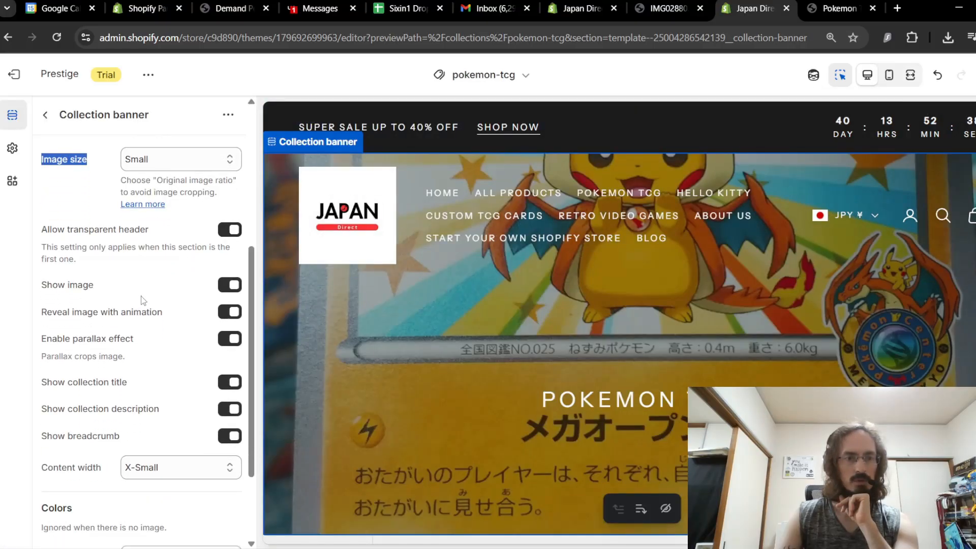
{"action": "scroll", "coordinate": [505, 320], "scroll_direction": "down", "scroll_amount": 6}
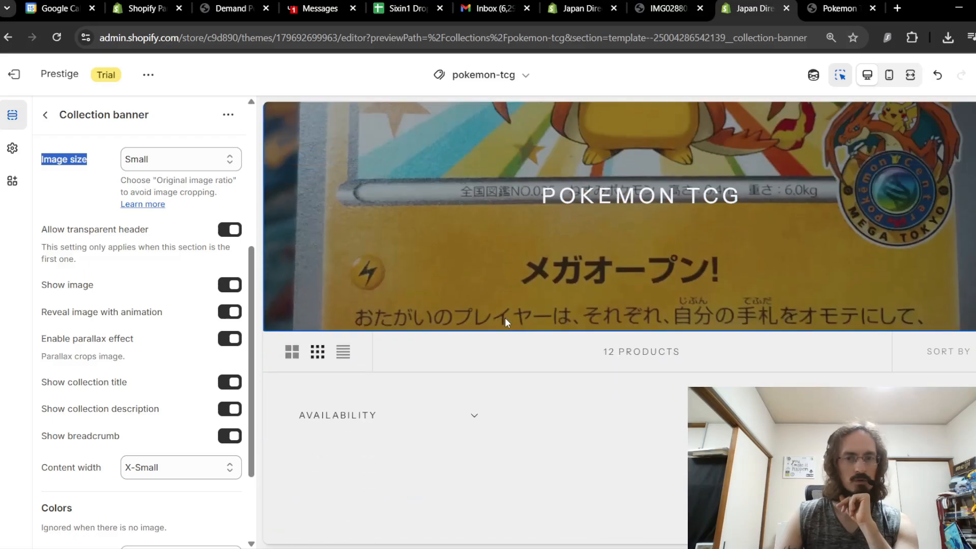
Disable the Collection banner's parallax effect and compare how the banner image scrolls in the preview before and after
{"action": "scroll", "coordinate": [505, 318], "scroll_direction": "up", "scroll_amount": 4}
{"action": "scroll", "coordinate": [505, 318], "scroll_direction": "up", "scroll_amount": 2}
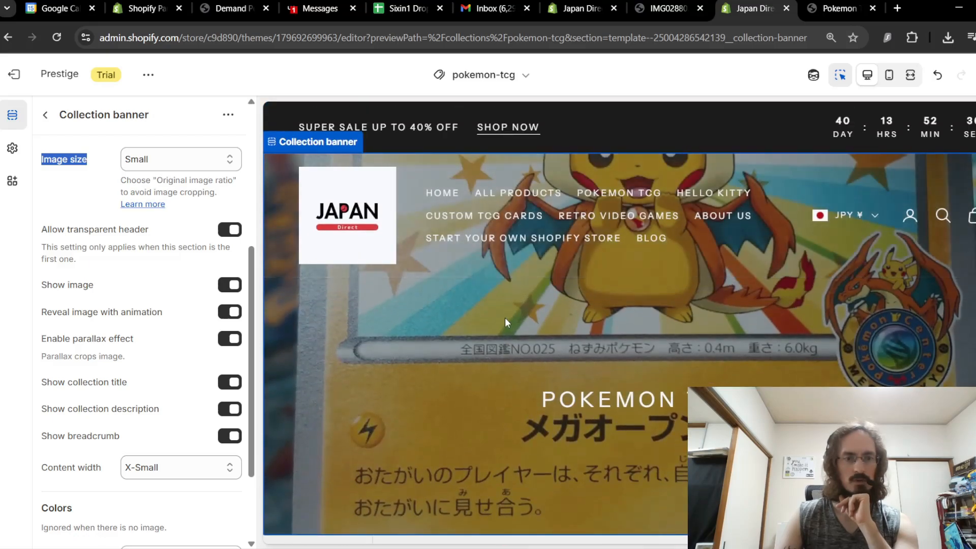
{"action": "scroll", "coordinate": [505, 318], "scroll_direction": "down", "scroll_amount": 6}
{"action": "scroll", "coordinate": [506, 320], "scroll_direction": "up", "scroll_amount": 6}
{"action": "left_click", "coordinate": [227, 345]}
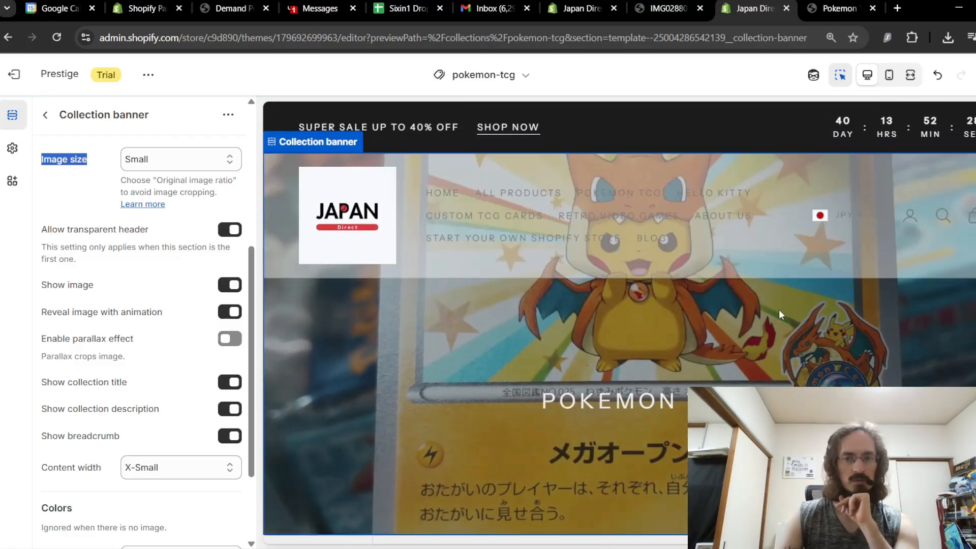
{"action": "scroll", "coordinate": [809, 339], "scroll_direction": "down", "scroll_amount": 6}
{"action": "scroll", "coordinate": [810, 338], "scroll_direction": "up", "scroll_amount": 6}
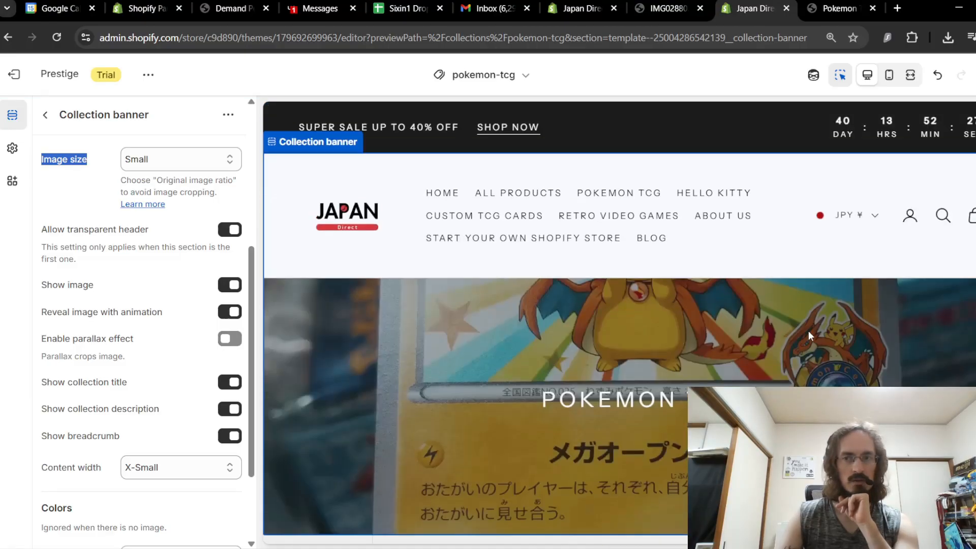
Check the banner without parallax in the fullscreen preview, save the change and return to the desktop view
{"action": "left_click", "coordinate": [911, 74]}
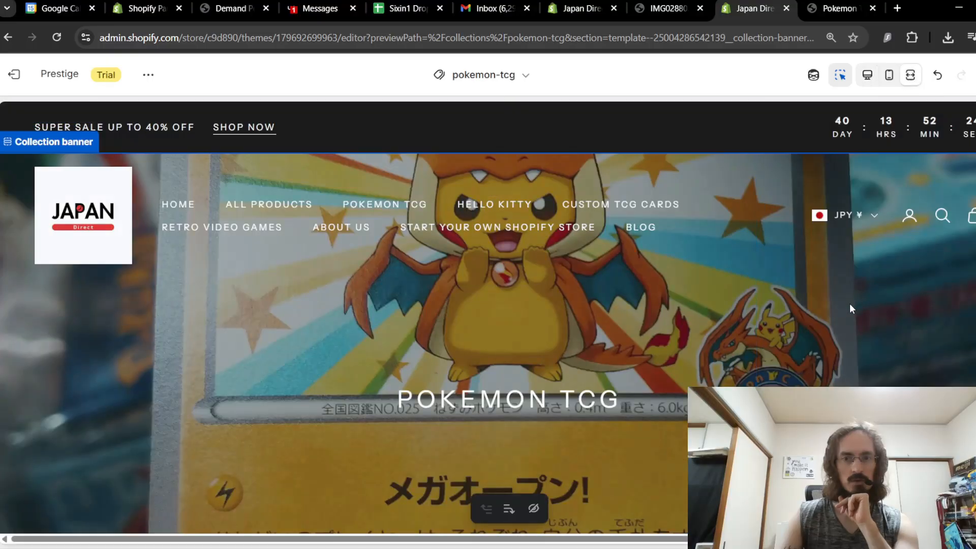
{"action": "scroll", "coordinate": [850, 303], "scroll_direction": "down", "scroll_amount": 4}
{"action": "scroll", "coordinate": [850, 303], "scroll_direction": "up", "scroll_amount": 4}
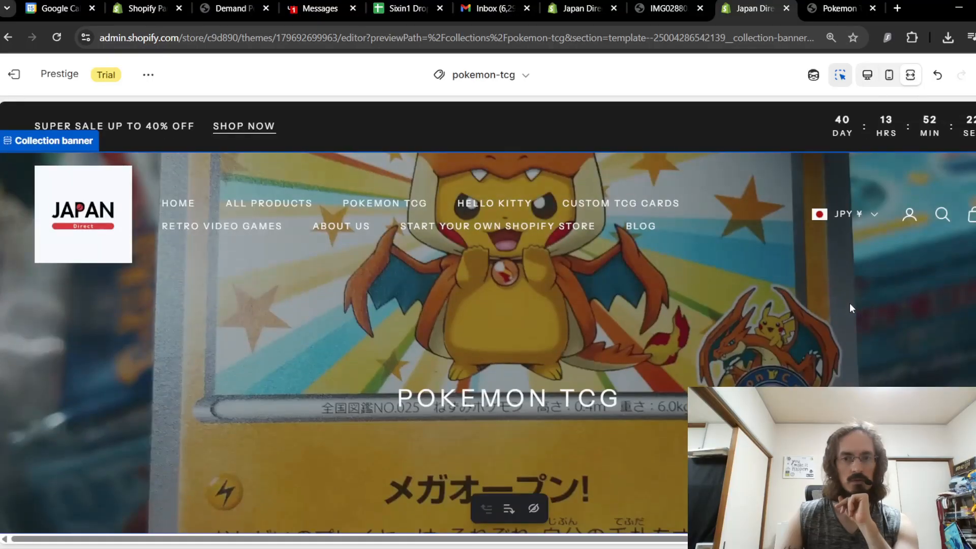
{"action": "scroll", "coordinate": [850, 303], "scroll_direction": "down", "scroll_amount": 4}
{"action": "scroll", "coordinate": [461, 332], "scroll_direction": "up", "scroll_amount": 4}
{"action": "scroll", "coordinate": [442, 291], "scroll_direction": "down", "scroll_amount": 2}
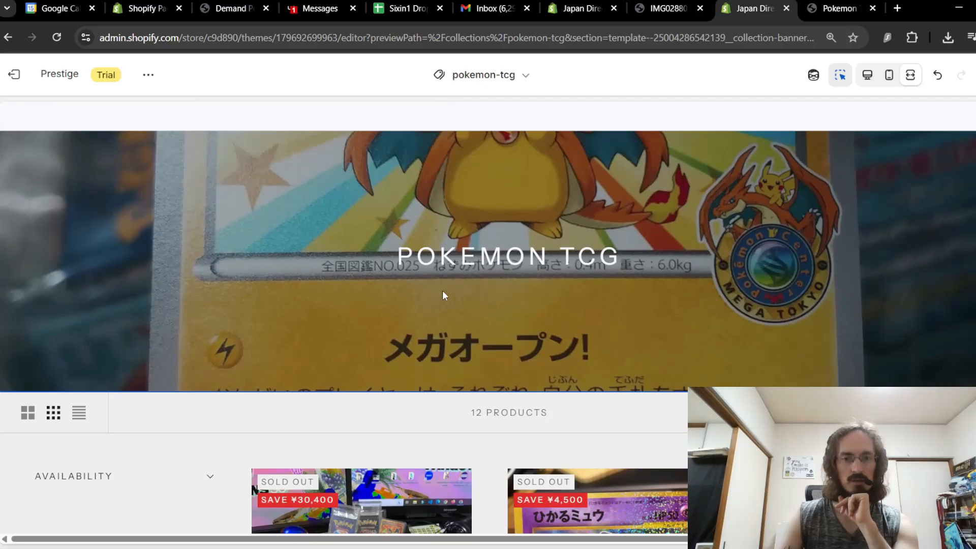
{"action": "scroll", "coordinate": [442, 291], "scroll_direction": "down", "scroll_amount": 4}
{"action": "scroll", "coordinate": [442, 291], "scroll_direction": "up", "scroll_amount": 6}
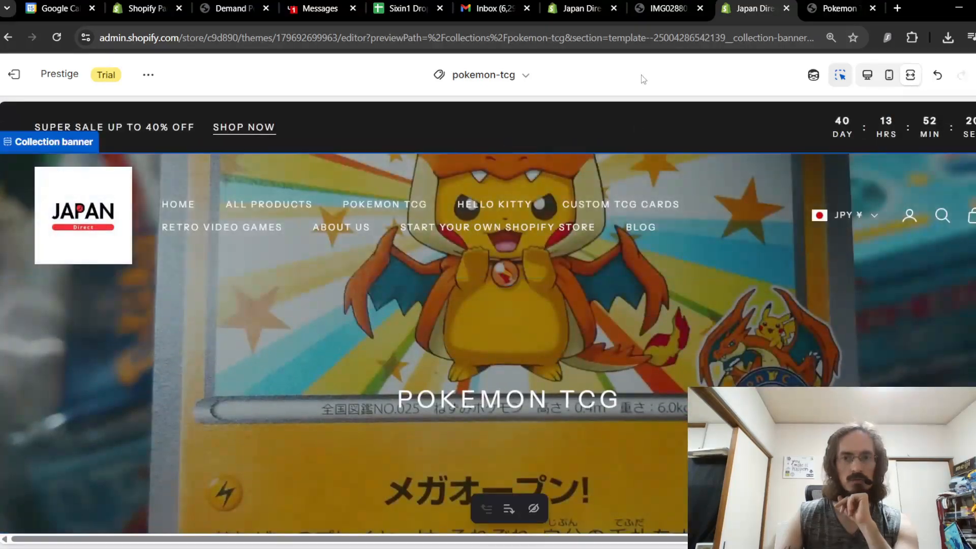
{"action": "left_click", "coordinate": [969, 75]}
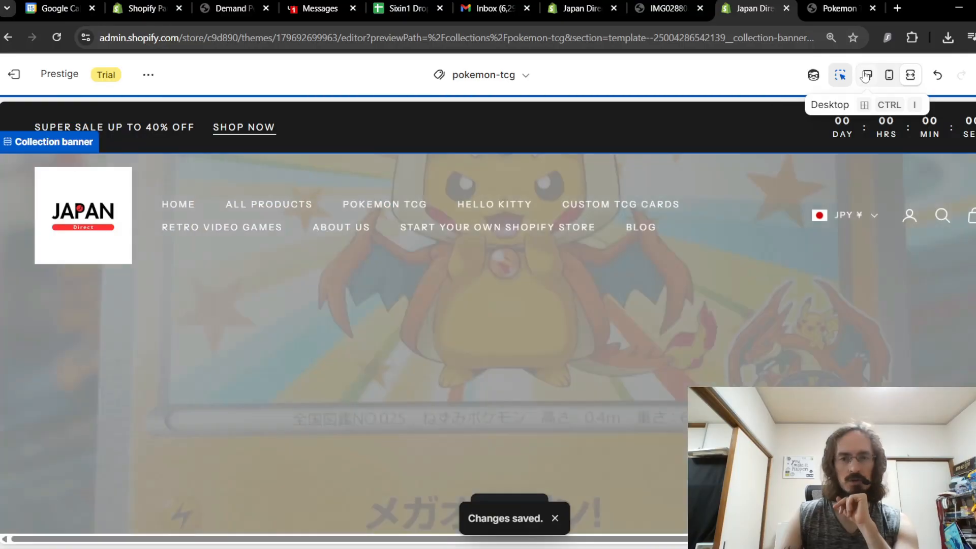
{"action": "left_click", "coordinate": [866, 75]}
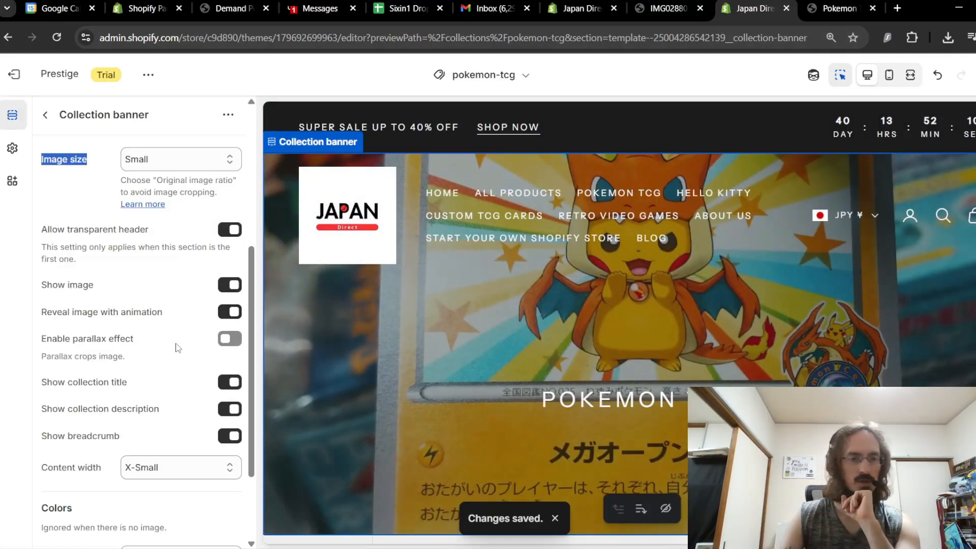
Review the Collection banner's remaining settings and open its image IMG02880 for editing
{"action": "scroll", "coordinate": [179, 343], "scroll_direction": "down", "scroll_amount": 1}
{"action": "scroll", "coordinate": [179, 342], "scroll_direction": "down", "scroll_amount": 2}
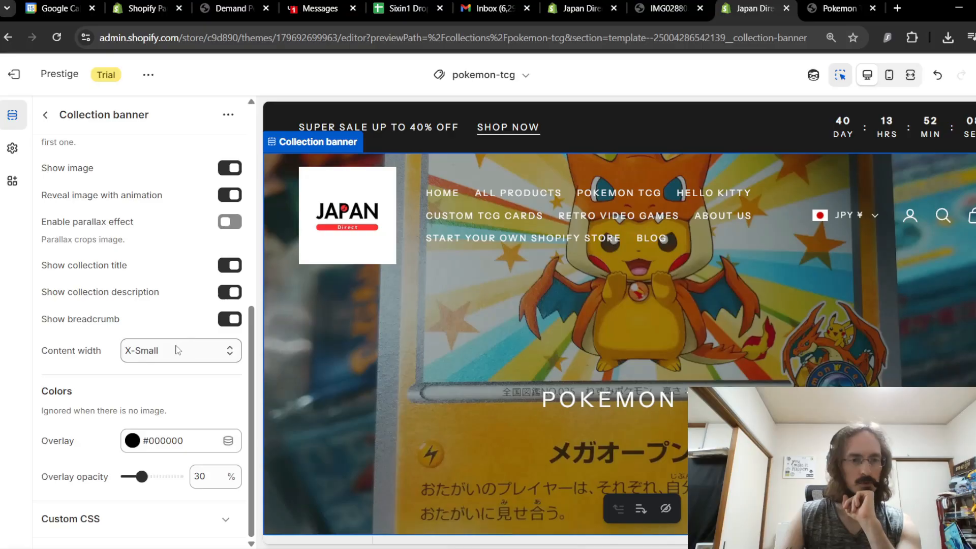
{"action": "scroll", "coordinate": [179, 346], "scroll_direction": "up", "scroll_amount": 7}
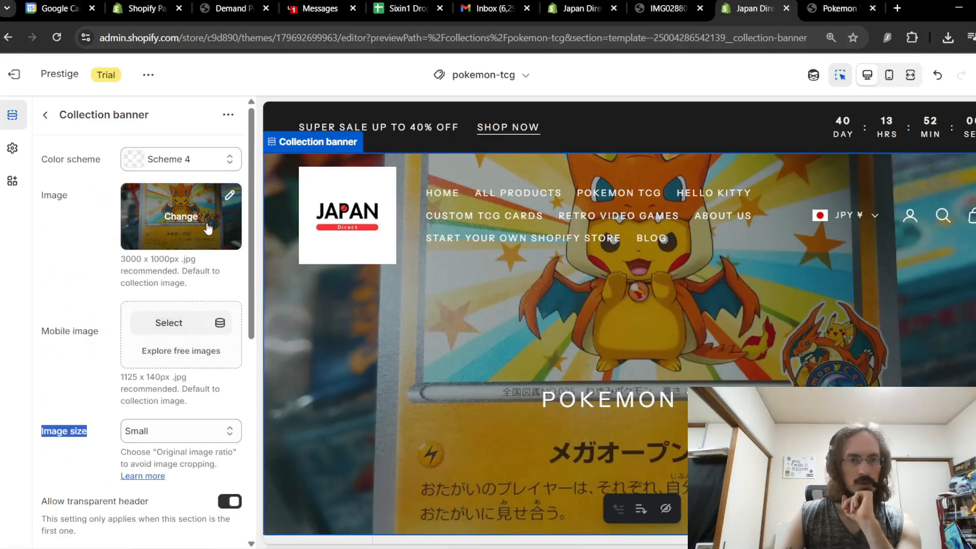
{"action": "left_click", "coordinate": [228, 197]}
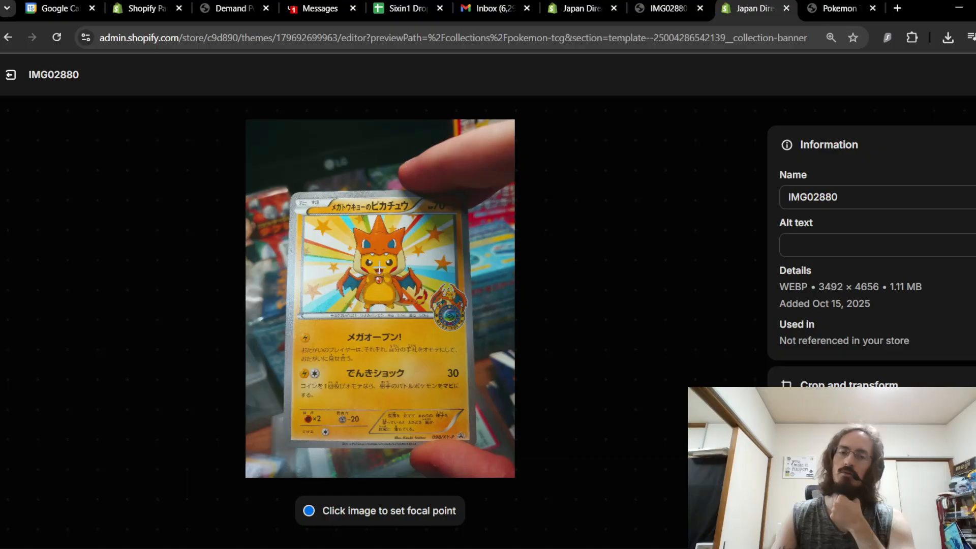
Reload the storefront's Pokemon TCG collection page to check the saved banner, and return to the image editor
{"action": "left_click", "coordinate": [838, 8]}
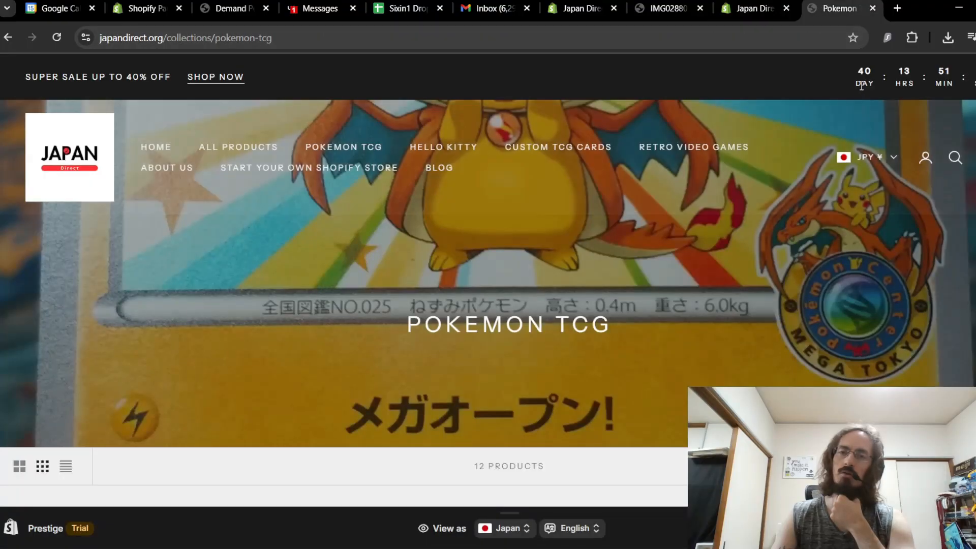
{"action": "left_click", "coordinate": [56, 37]}
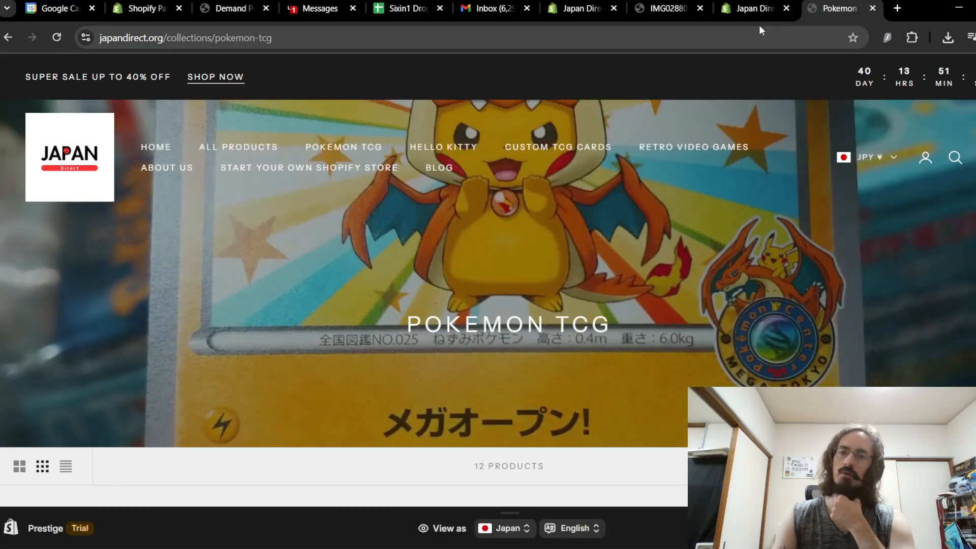
{"action": "left_click", "coordinate": [756, 9]}
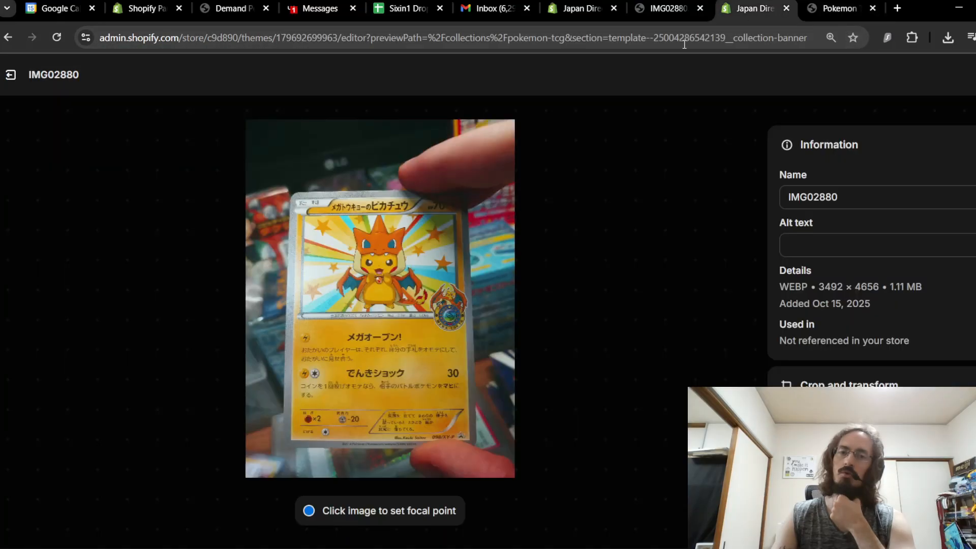
Set the image's focal point on the card character's orange hood, save it and reload the storefront's collection page
{"action": "left_click", "coordinate": [379, 244]}
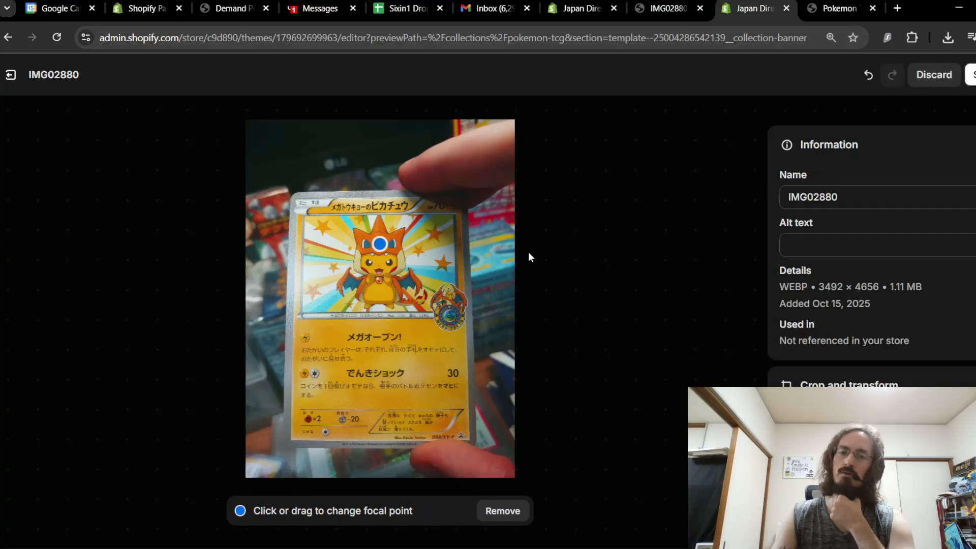
{"action": "left_click", "coordinate": [972, 75]}
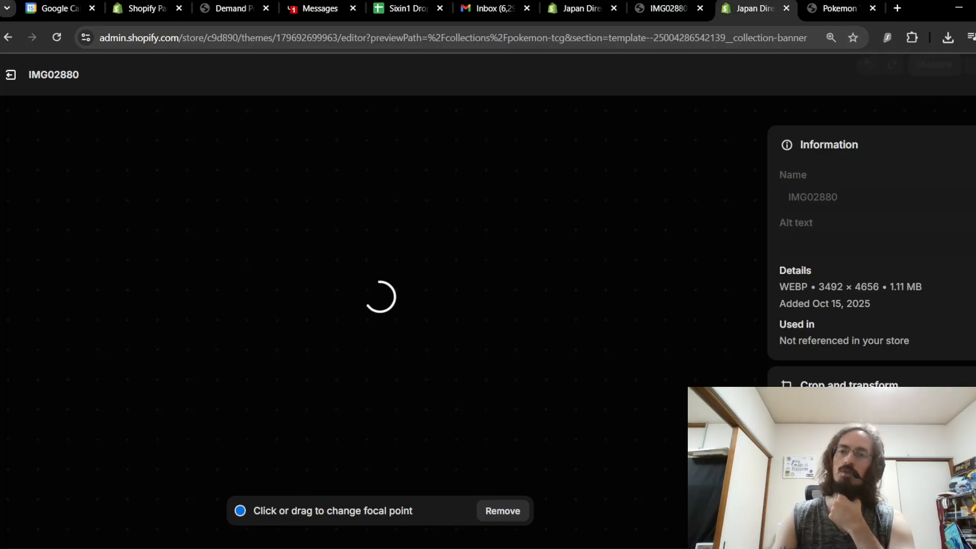
{"action": "left_click", "coordinate": [833, 10]}
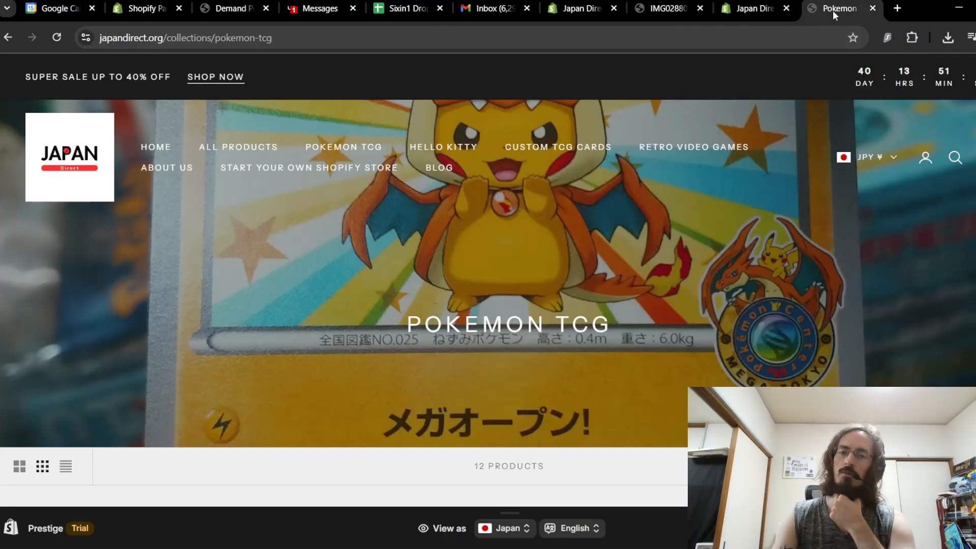
{"action": "left_click", "coordinate": [58, 38]}
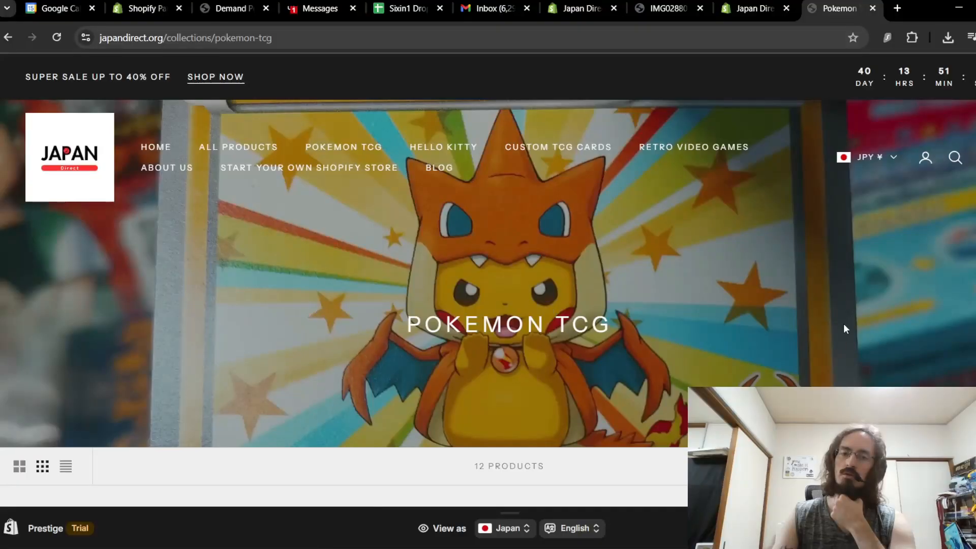
Examine the refocused banner and product grid on the storefront, and return to the Collection banner settings
{"action": "scroll", "coordinate": [858, 308], "scroll_direction": "down", "scroll_amount": 6}
{"action": "scroll", "coordinate": [859, 307], "scroll_direction": "up", "scroll_amount": 6}
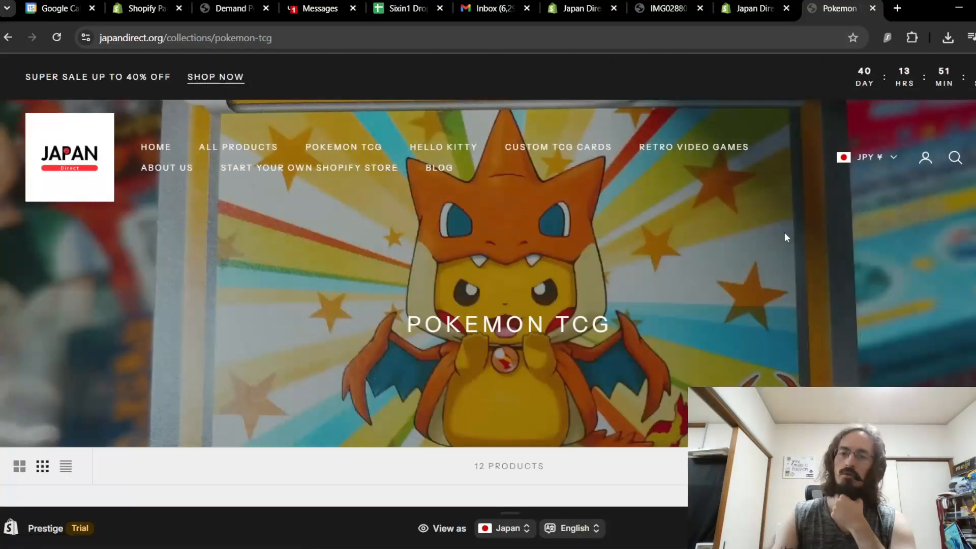
{"action": "scroll", "coordinate": [789, 235], "scroll_direction": "down", "scroll_amount": 7}
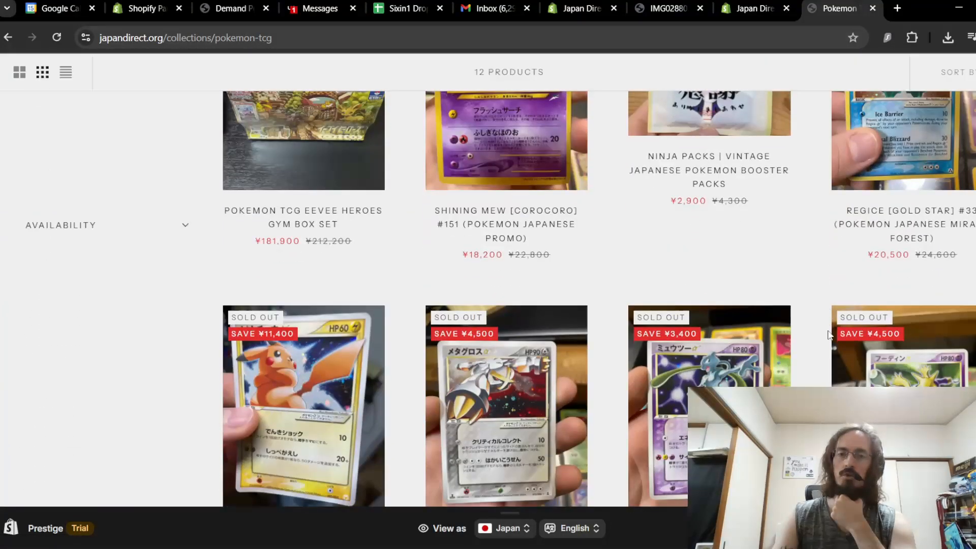
{"action": "scroll", "coordinate": [865, 260], "scroll_direction": "up", "scroll_amount": 7}
{"action": "left_click", "coordinate": [743, 8]}
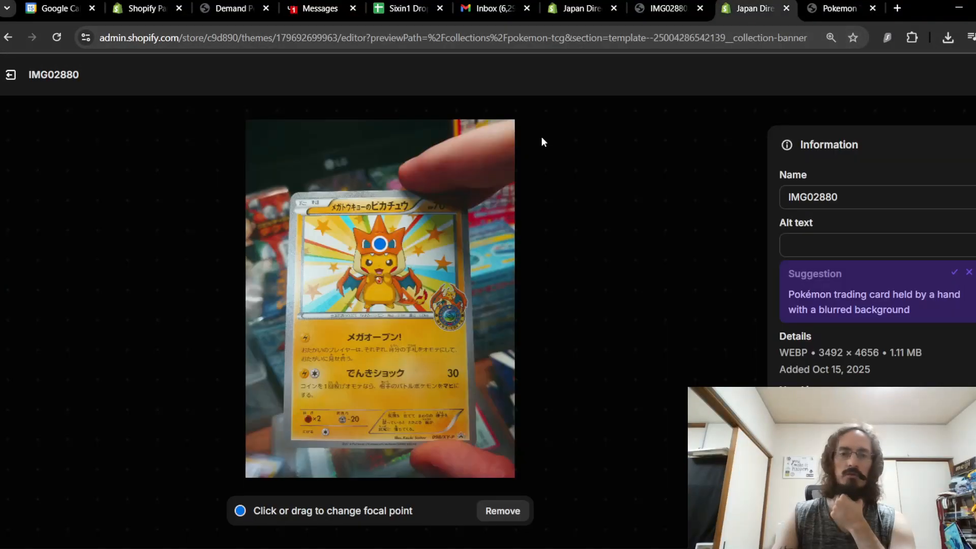
{"action": "left_click", "coordinate": [13, 76]}
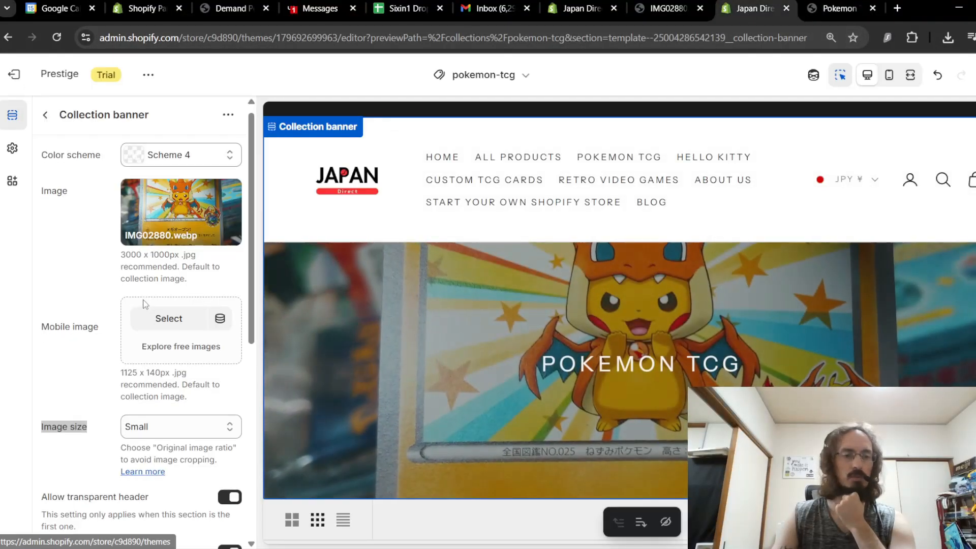
Compare the editor's banner preview with the storefront page and set the Collection banner's overlay opacity to 21%
{"action": "scroll", "coordinate": [147, 297], "scroll_direction": "down", "scroll_amount": 5}
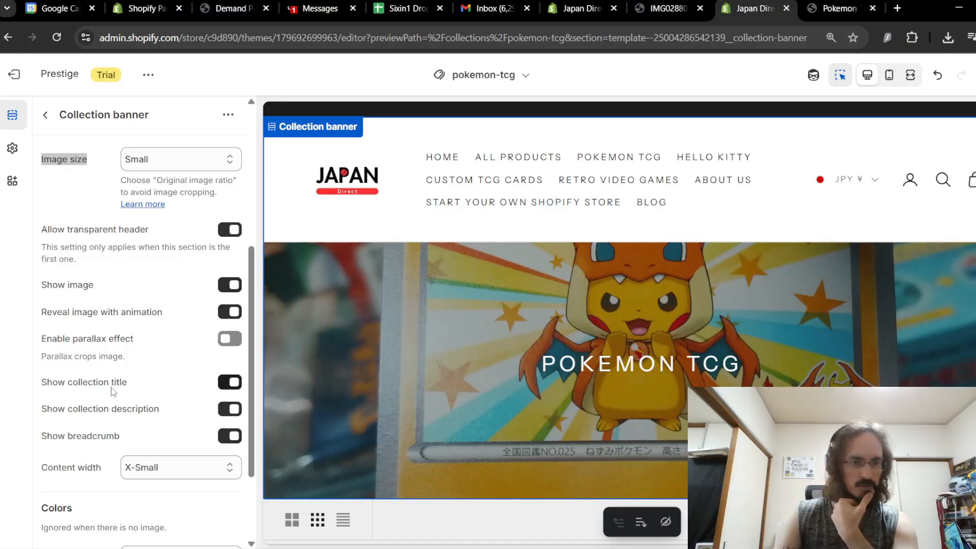
{"action": "scroll", "coordinate": [109, 389], "scroll_direction": "down", "scroll_amount": 2}
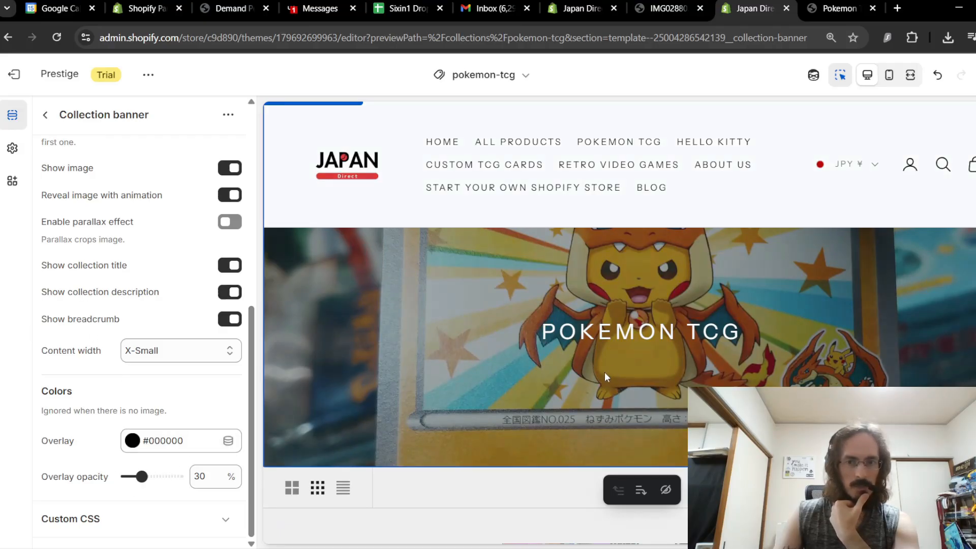
{"action": "left_click", "coordinate": [842, 8]}
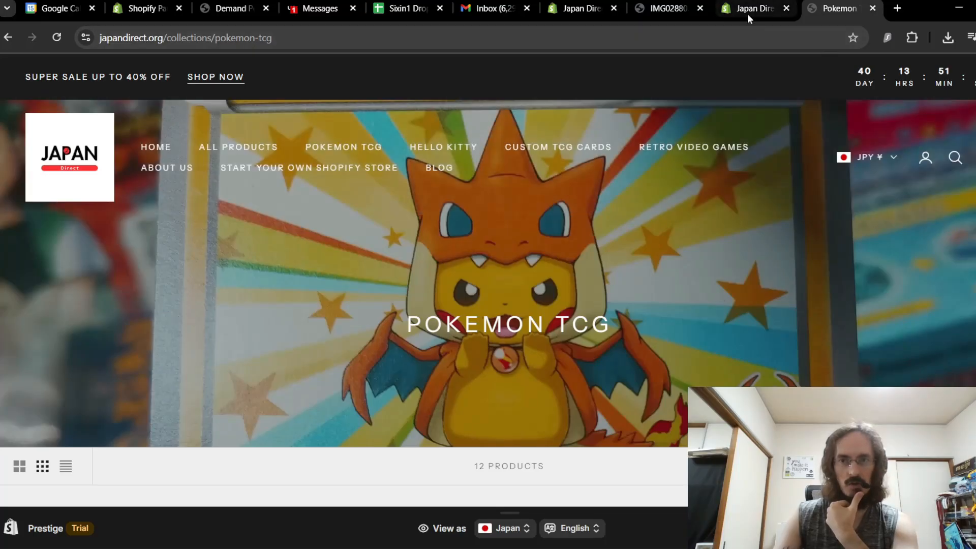
{"action": "left_click", "coordinate": [749, 14]}
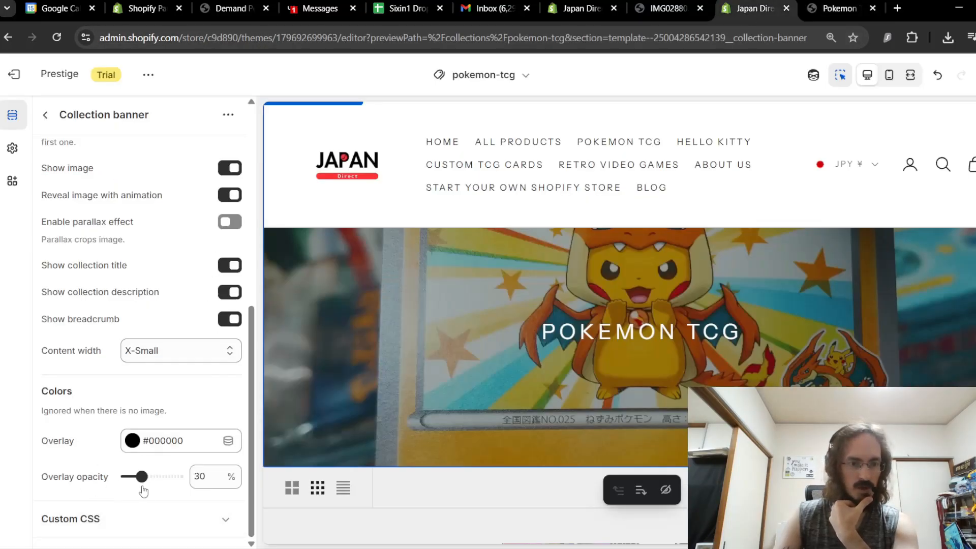
{"action": "left_click_drag", "start_coordinate": [145, 478], "coordinate": [137, 480]}
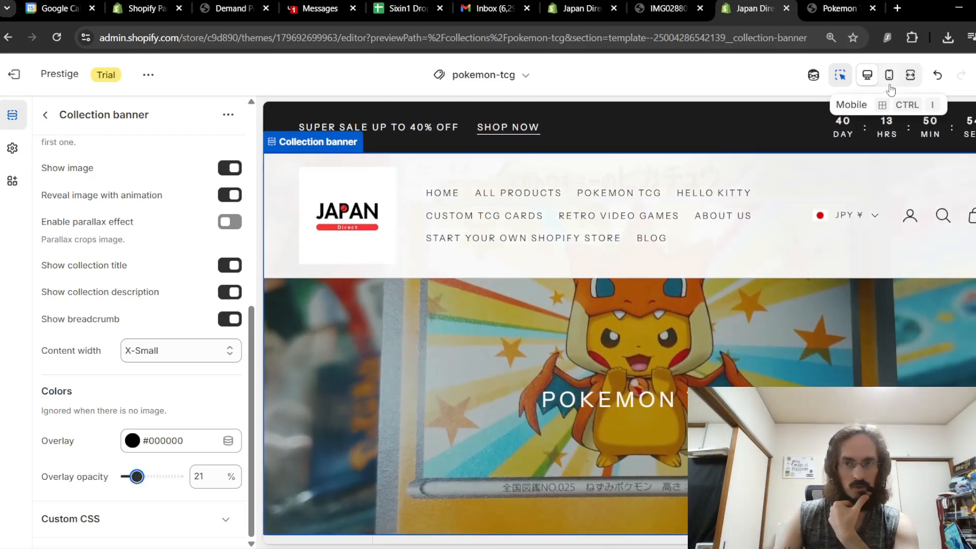
Check the lighter overlay in the fullscreen preview, save the change and return to the desktop view
{"action": "left_click", "coordinate": [910, 76]}
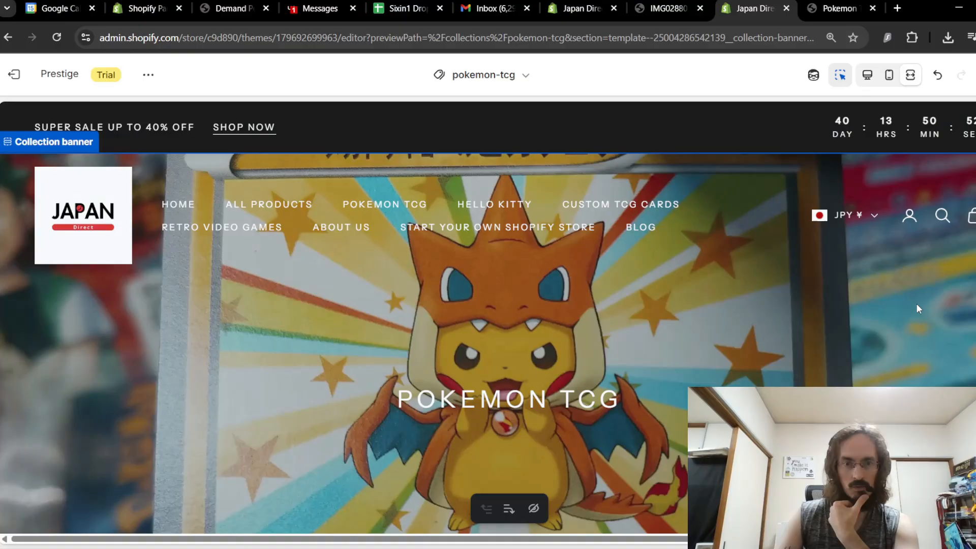
{"action": "scroll", "coordinate": [917, 304], "scroll_direction": "down", "scroll_amount": 4}
{"action": "scroll", "coordinate": [918, 304], "scroll_direction": "up", "scroll_amount": 4}
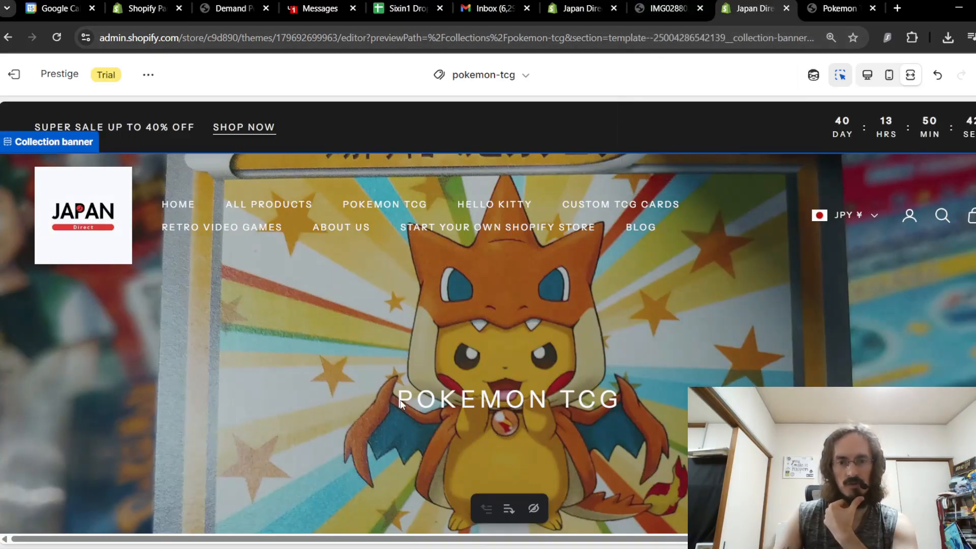
{"action": "left_click", "coordinate": [667, 8]}
{"action": "left_click", "coordinate": [746, 9]}
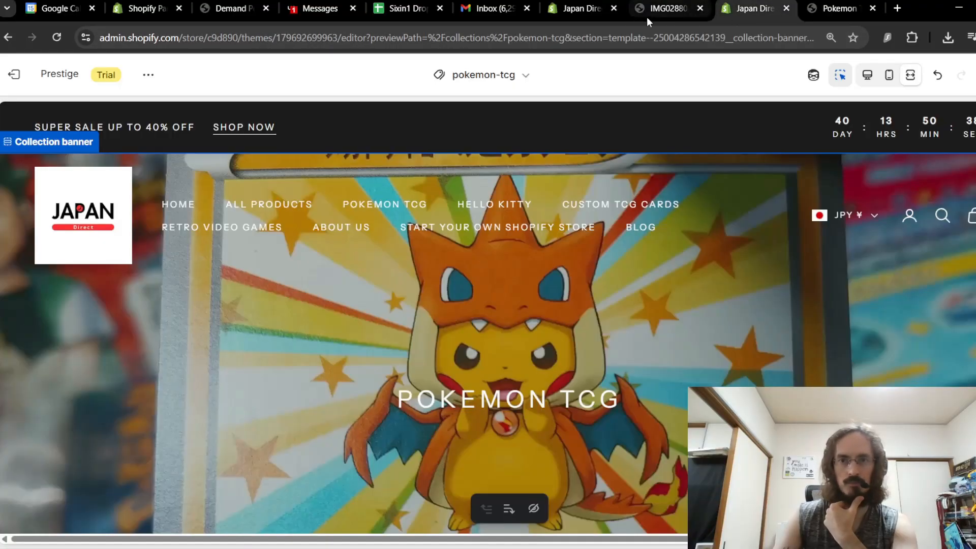
{"action": "left_click", "coordinate": [975, 76]}
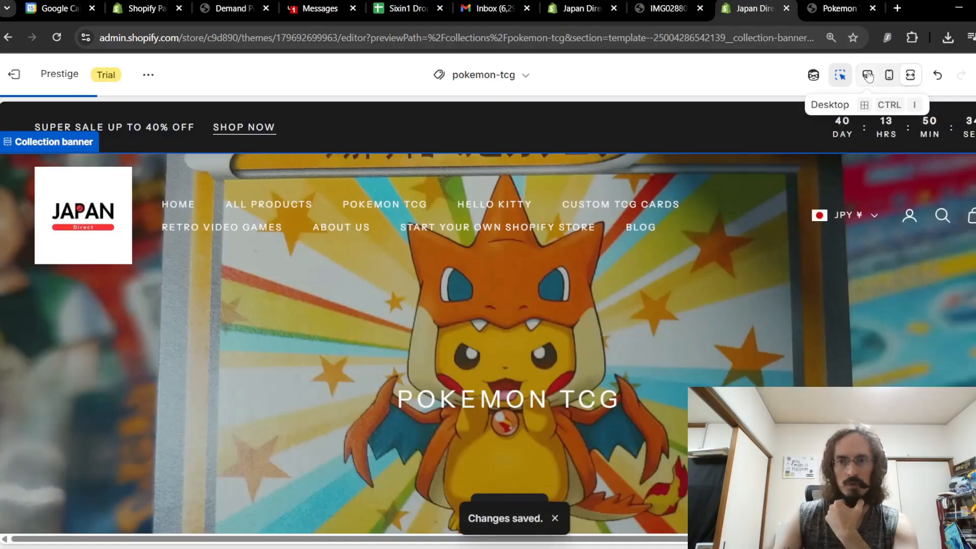
{"action": "left_click", "coordinate": [867, 75]}
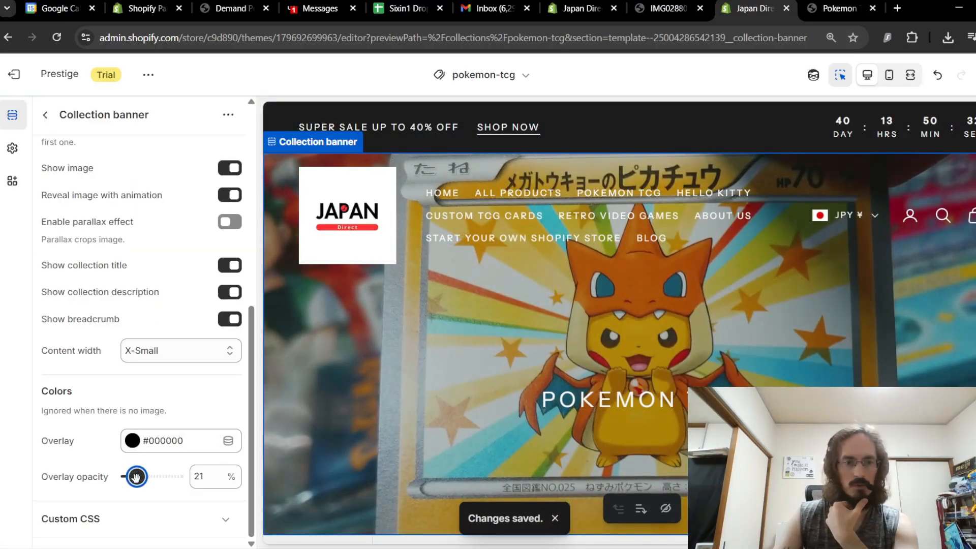
Set the Collection banner's overlay opacity to 14% and show the banner in the fullscreen preview
{"action": "left_click_drag", "start_coordinate": [136, 477], "coordinate": [134, 478]}
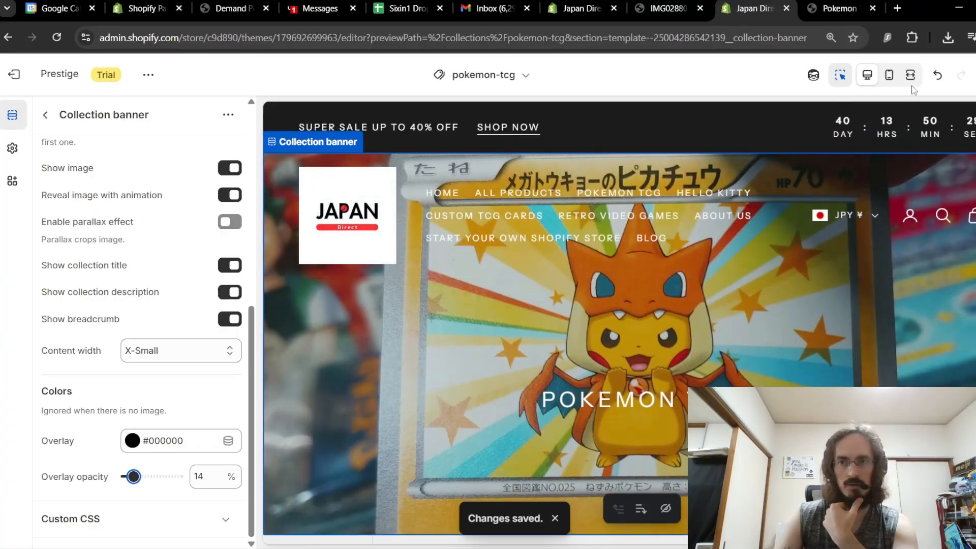
{"action": "left_click", "coordinate": [910, 76]}
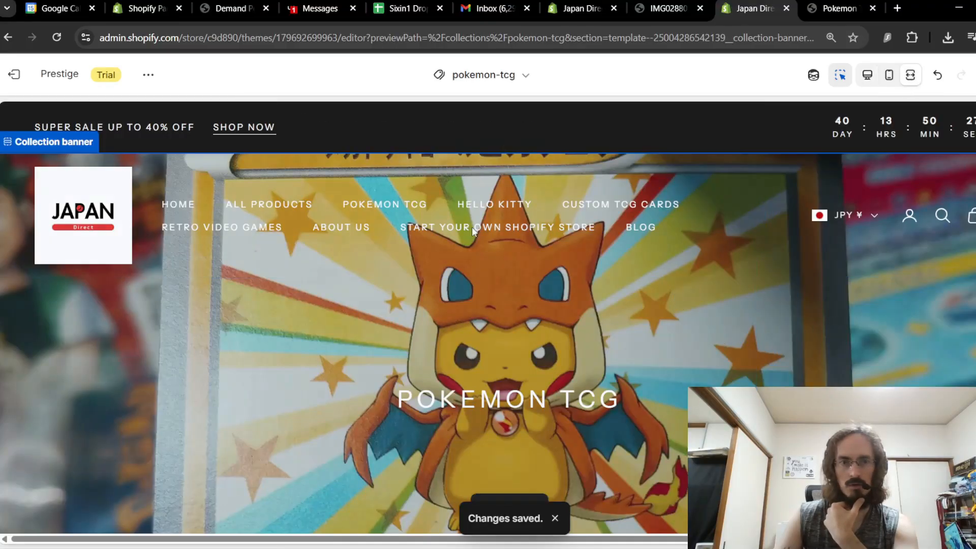
Examine the banner with its lighter overlay in the fullscreen preview, and the banner and product grid on the storefront's Pokemon TCG page
{"action": "scroll", "coordinate": [844, 341], "scroll_direction": "down", "scroll_amount": 5}
{"action": "scroll", "coordinate": [845, 386], "scroll_direction": "up", "scroll_amount": 5}
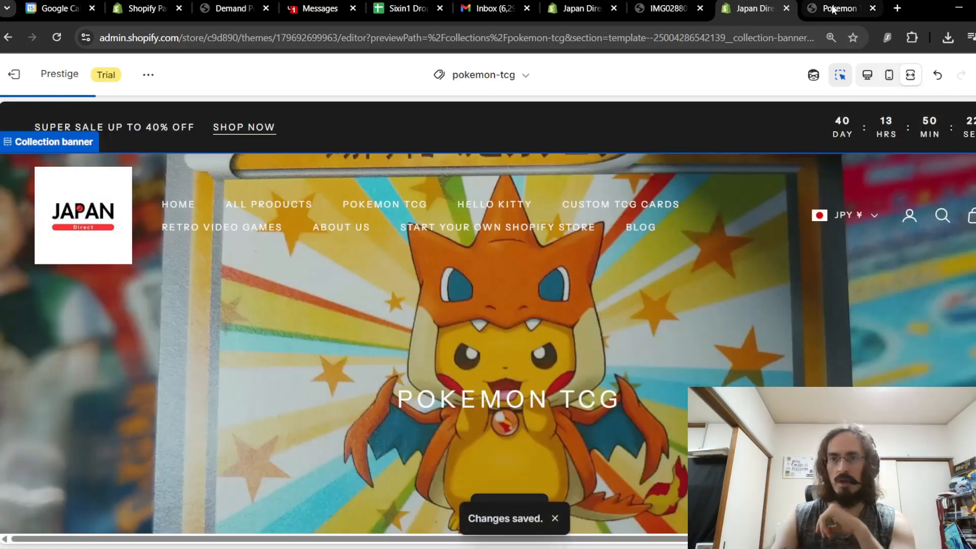
{"action": "left_click", "coordinate": [839, 9]}
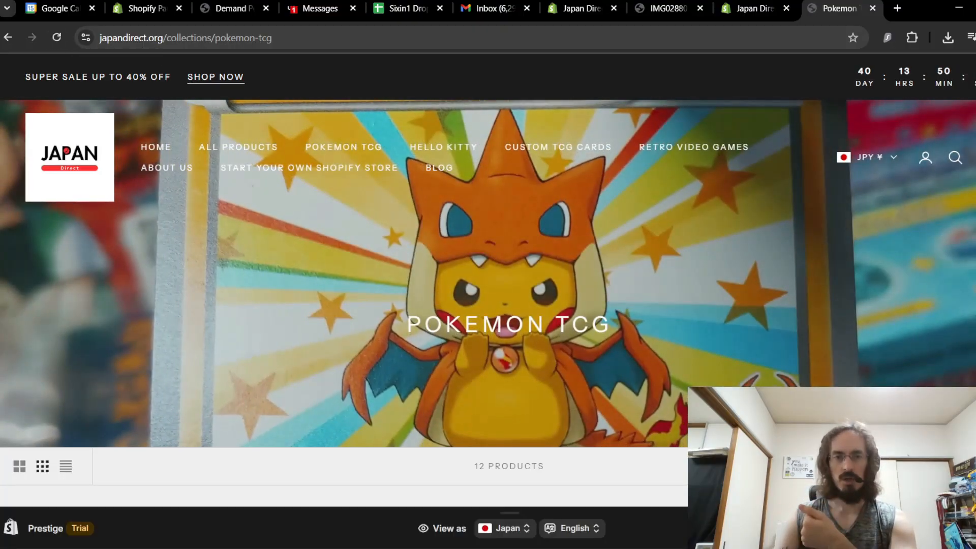
{"action": "scroll", "coordinate": [608, 383], "scroll_direction": "down", "scroll_amount": 10}
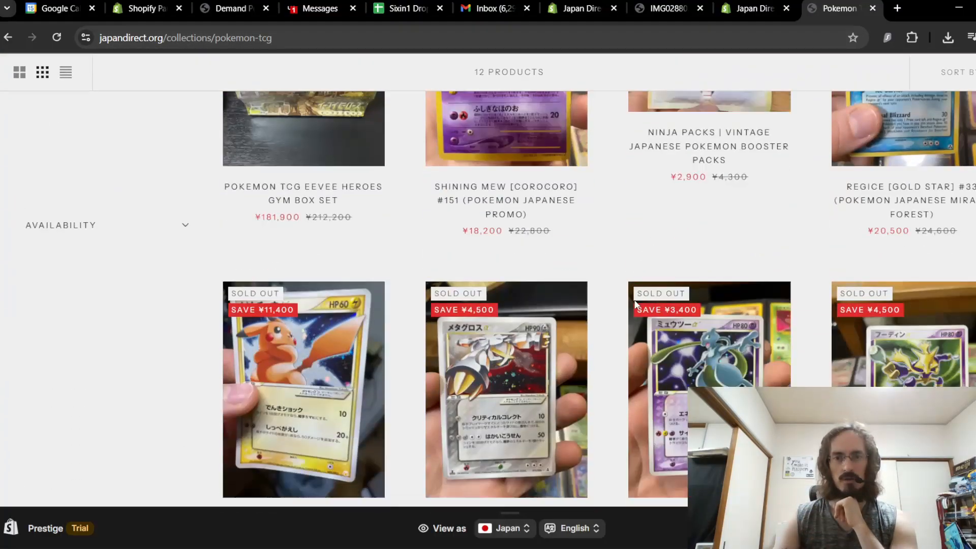
{"action": "scroll", "coordinate": [635, 305], "scroll_direction": "up", "scroll_amount": 10}
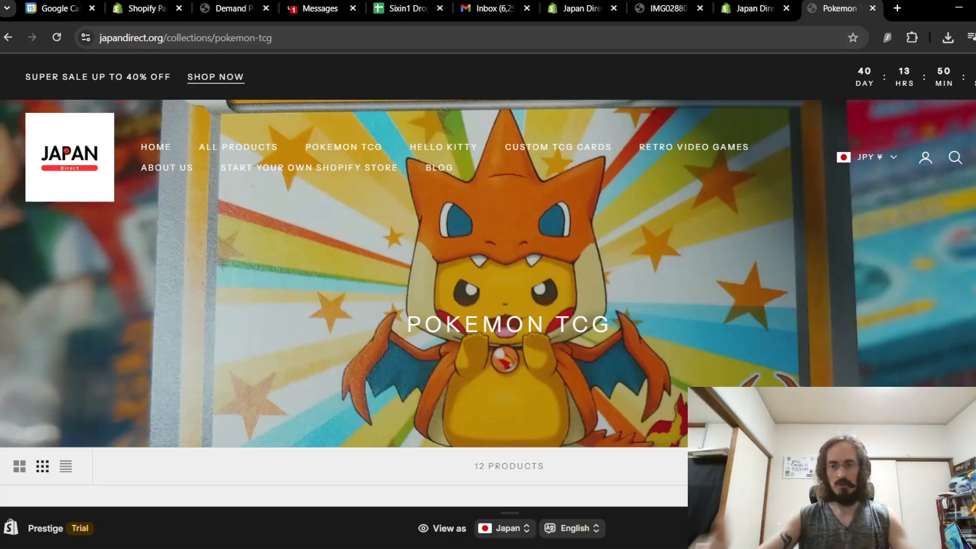
{"action": "scroll", "coordinate": [595, 288], "scroll_direction": "down", "scroll_amount": 12}
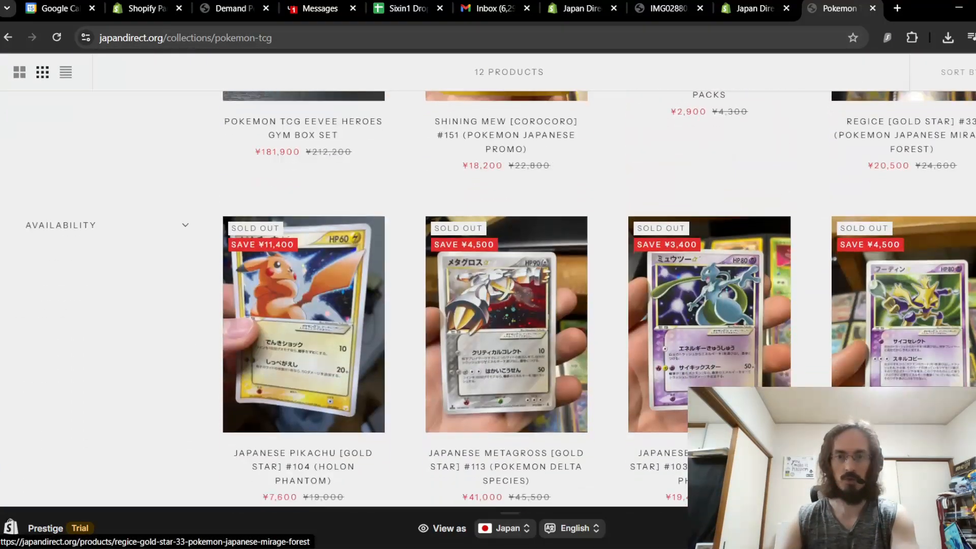
{"action": "scroll", "coordinate": [596, 288], "scroll_direction": "up", "scroll_amount": 5}
{"action": "scroll", "coordinate": [597, 288], "scroll_direction": "up", "scroll_amount": 6}
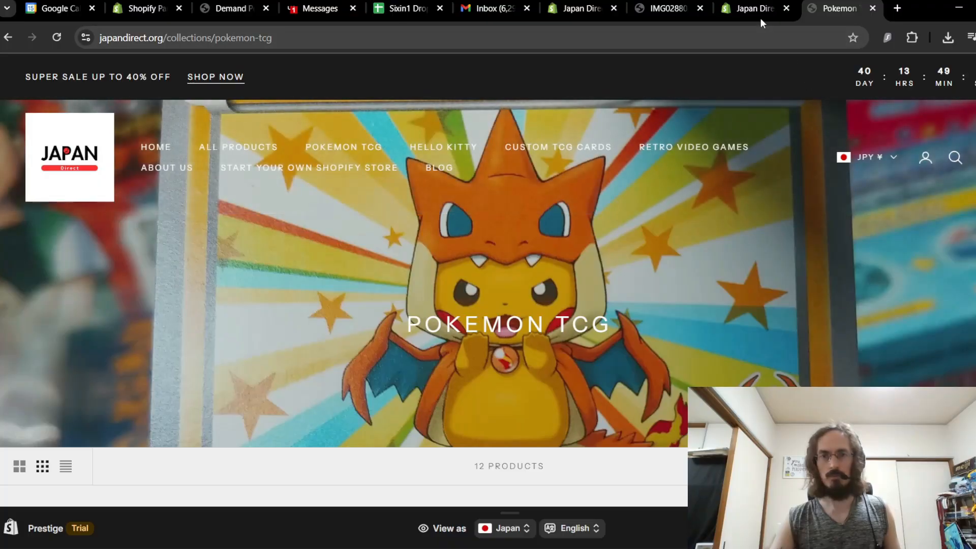
Return to the theme editor's desktop view and look through the Collection banner's content width options, keeping X-Small
{"action": "left_click", "coordinate": [742, 13]}
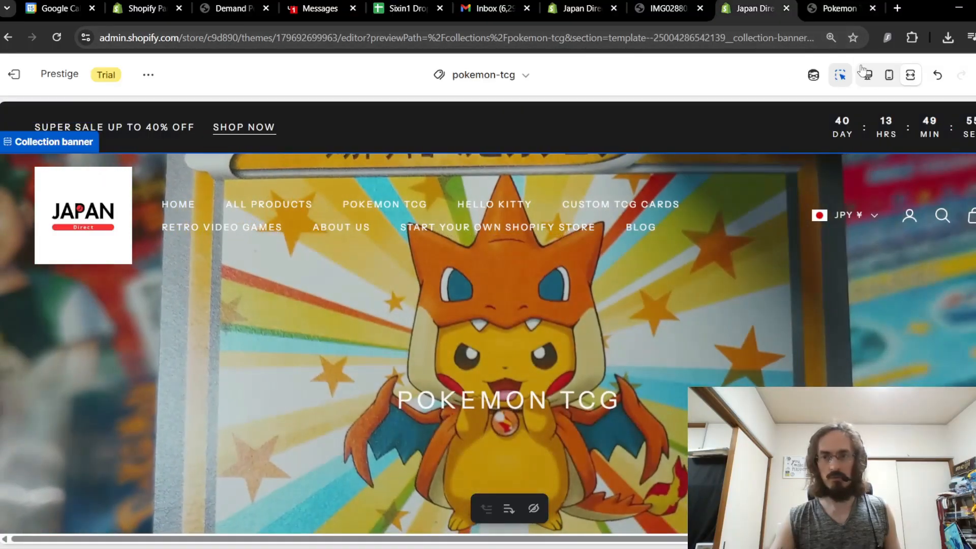
{"action": "left_click", "coordinate": [867, 75]}
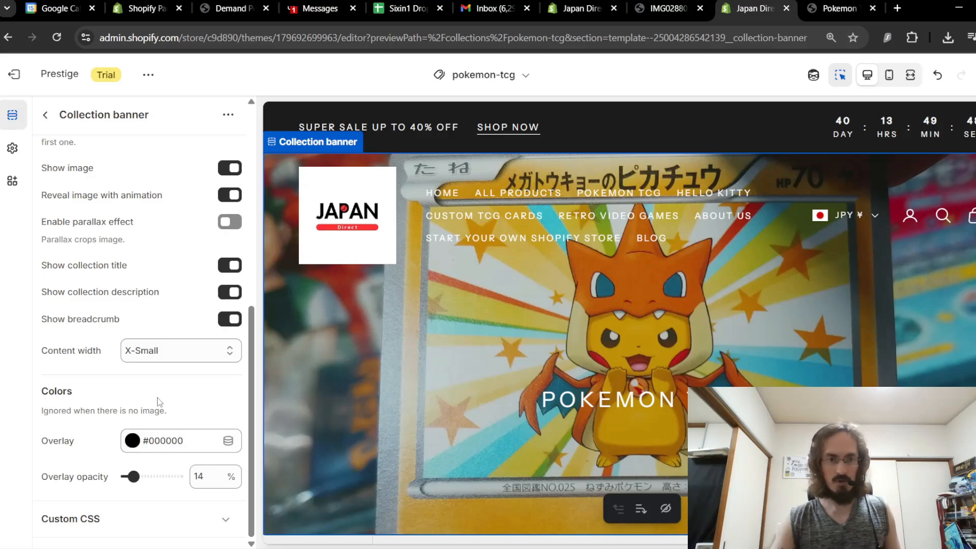
{"action": "scroll", "coordinate": [129, 474], "scroll_direction": "up", "scroll_amount": 2}
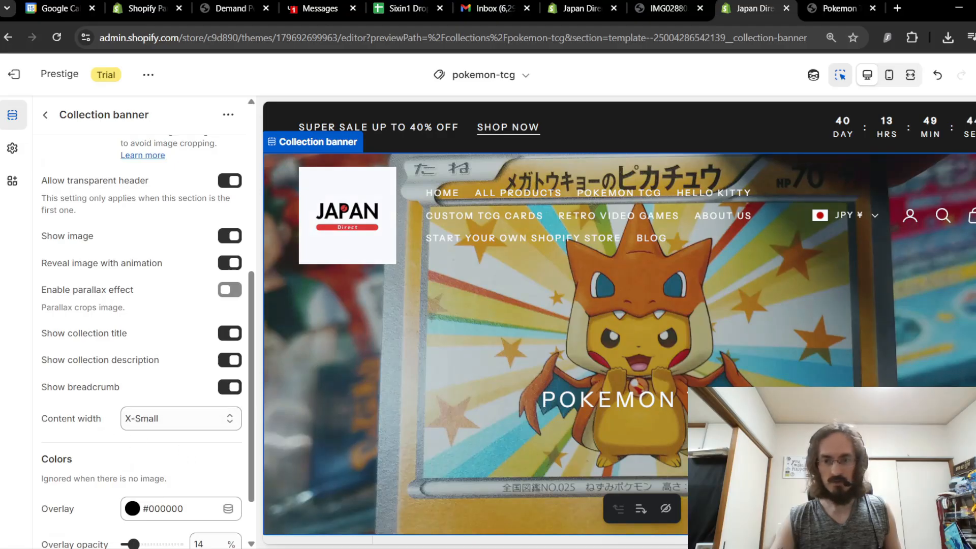
{"action": "left_click", "coordinate": [217, 428]}
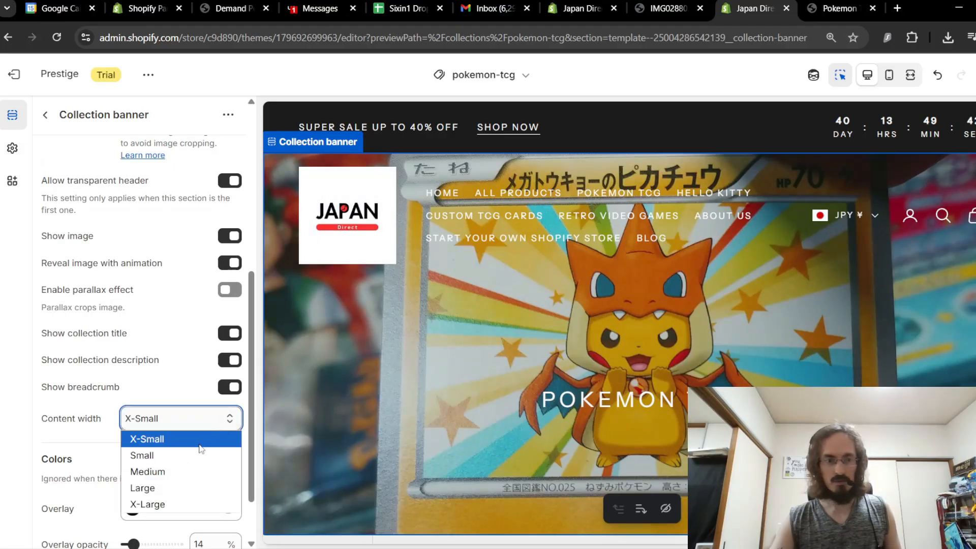
{"action": "left_click", "coordinate": [15, 418]}
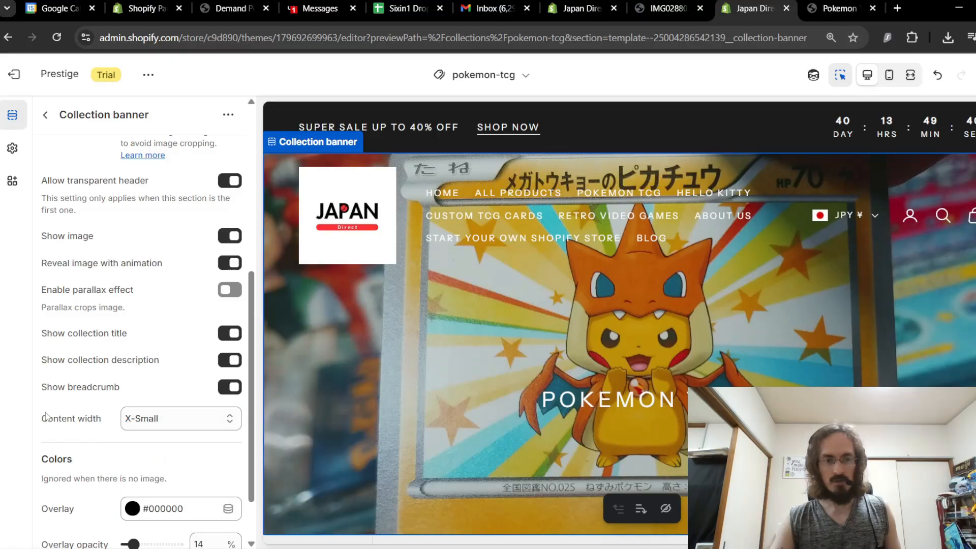
{"action": "left_click", "coordinate": [194, 429]}
{"action": "left_click", "coordinate": [9, 383]}
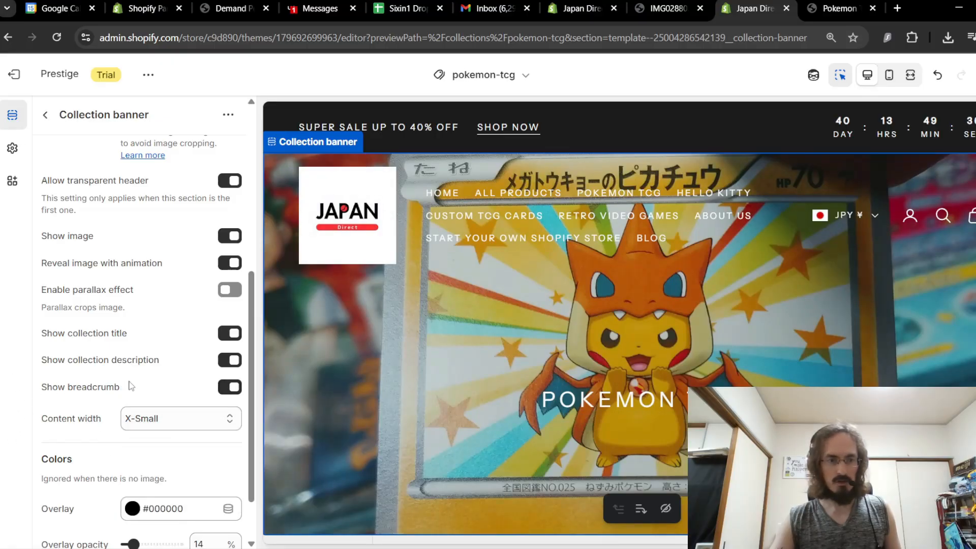
Review the Collection banner's image, mobile image and image size settings, and show the banner in the fullscreen preview
{"action": "scroll", "coordinate": [131, 386], "scroll_direction": "up", "scroll_amount": 6}
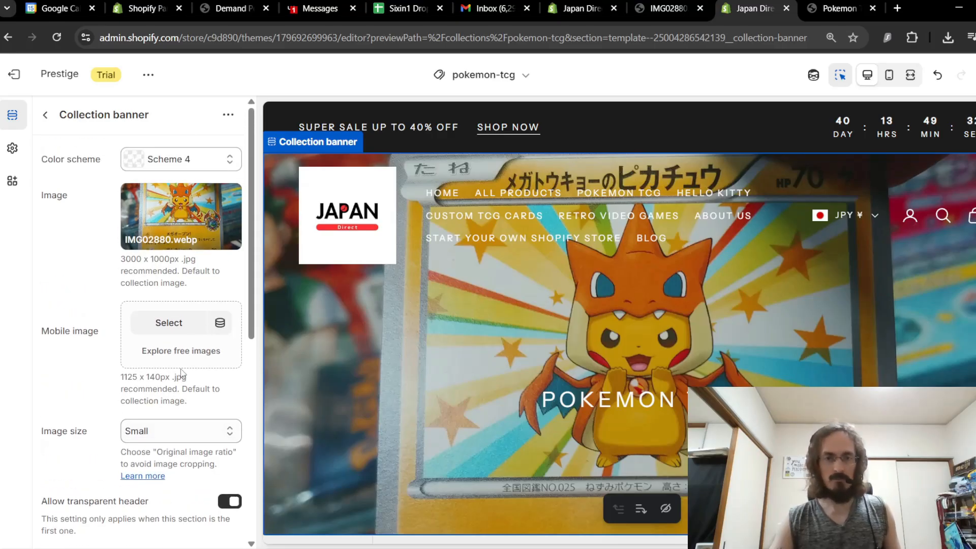
{"action": "scroll", "coordinate": [182, 373], "scroll_direction": "down", "scroll_amount": 3}
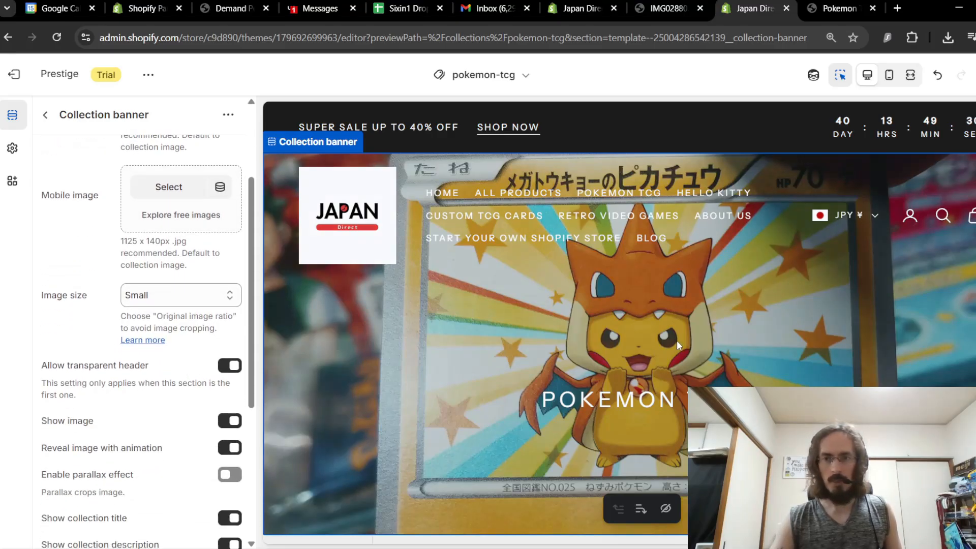
{"action": "left_click", "coordinate": [911, 77]}
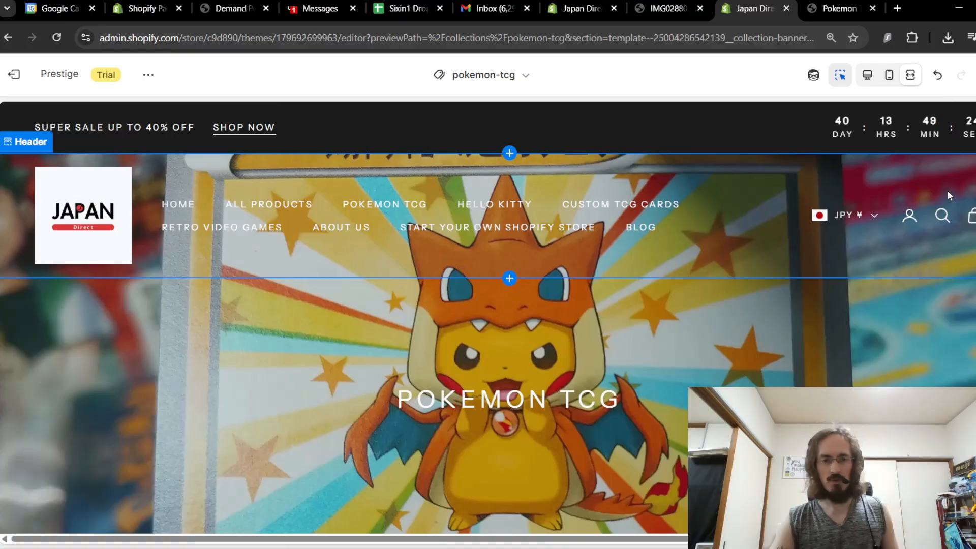